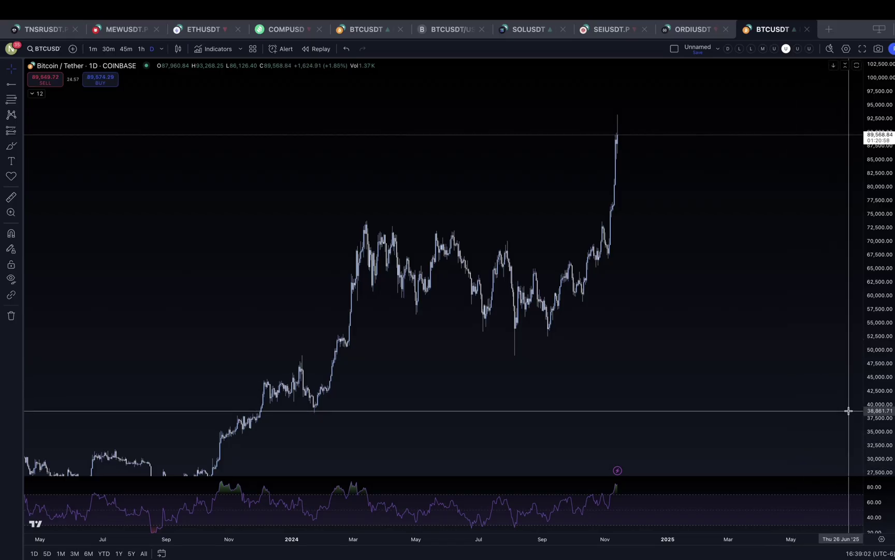
- Switch the Bitcoin / Tether chart from daily candles to the 4-hour interval
drag(887, 247, 888, 257)
drag(797, 372, 816, 360)
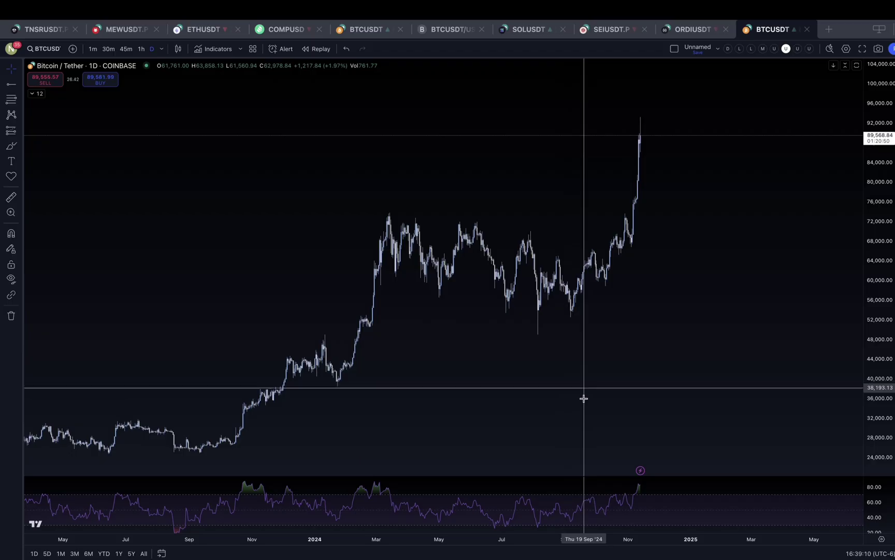
drag(598, 542, 485, 539)
scroll(765, 345, left, 5)
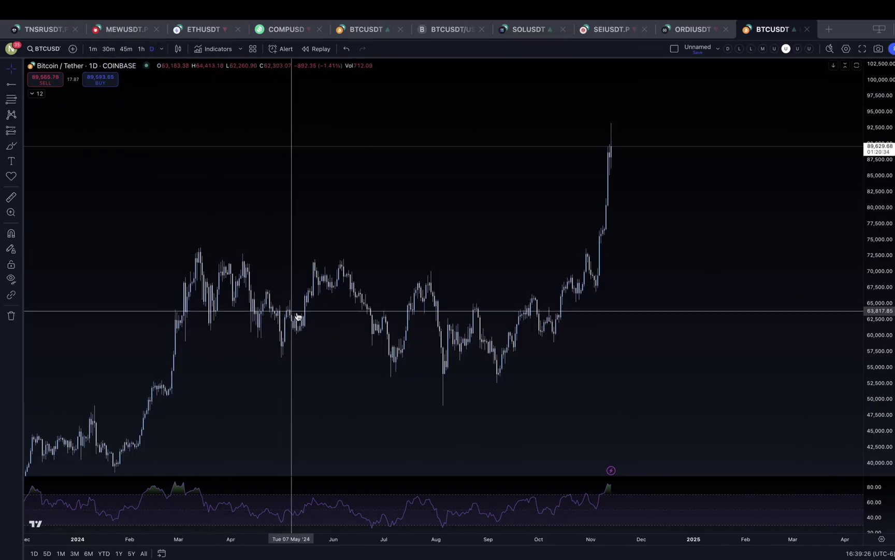
drag(404, 332, 440, 301)
scroll(484, 526, up, 2)
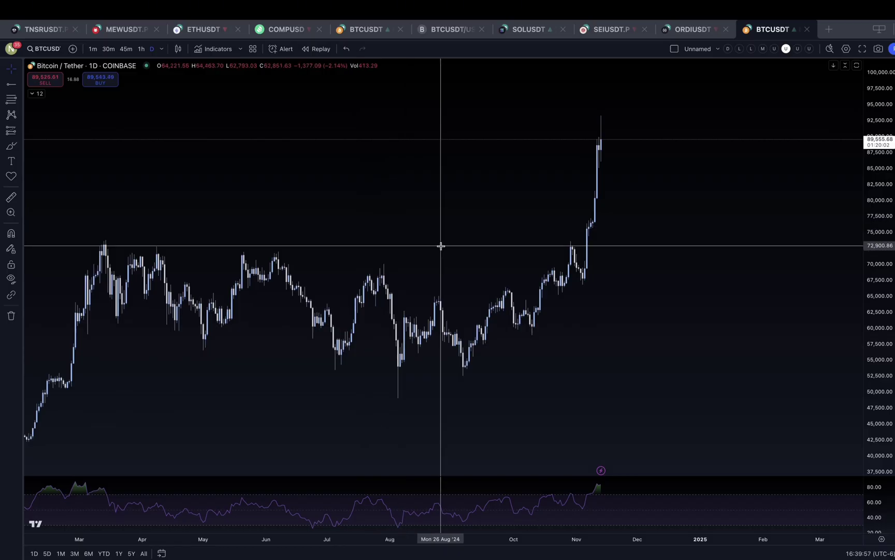
click(162, 49)
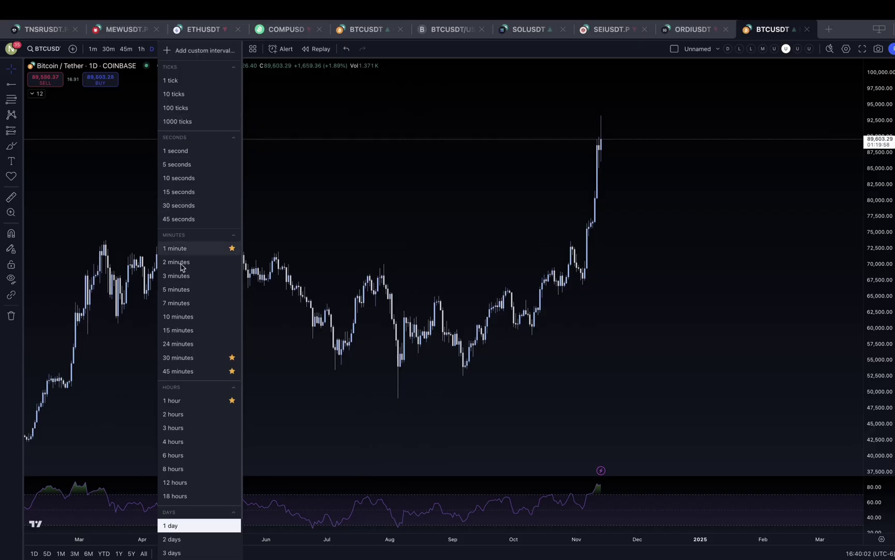
scroll(184, 355, down, 3)
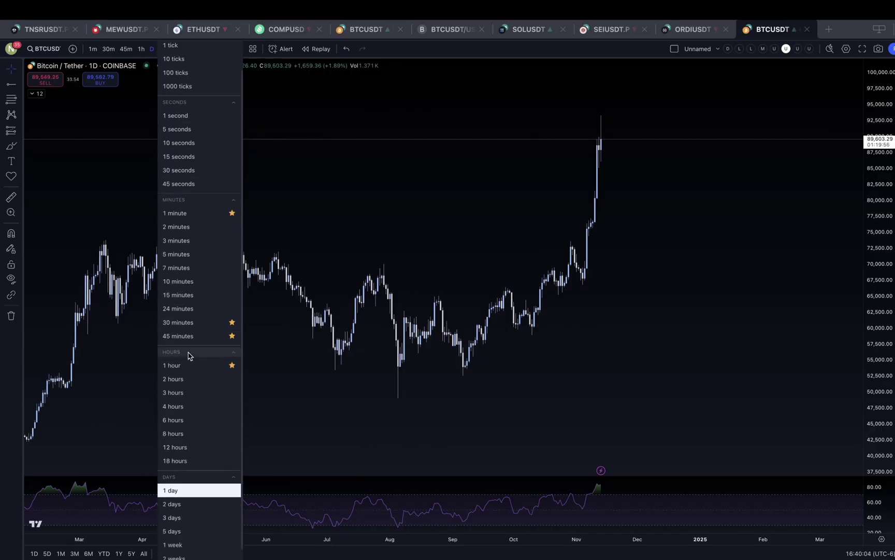
scroll(188, 355, up, 1)
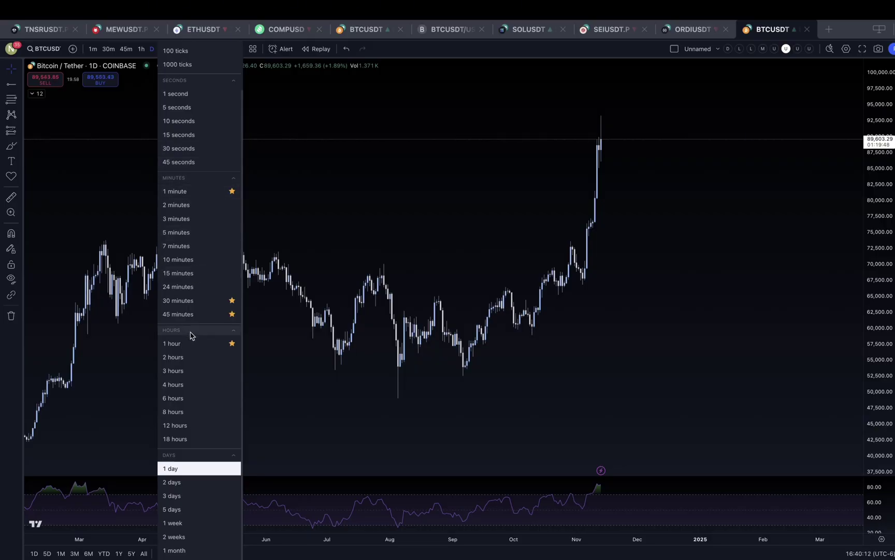
scroll(192, 404, down, 1)
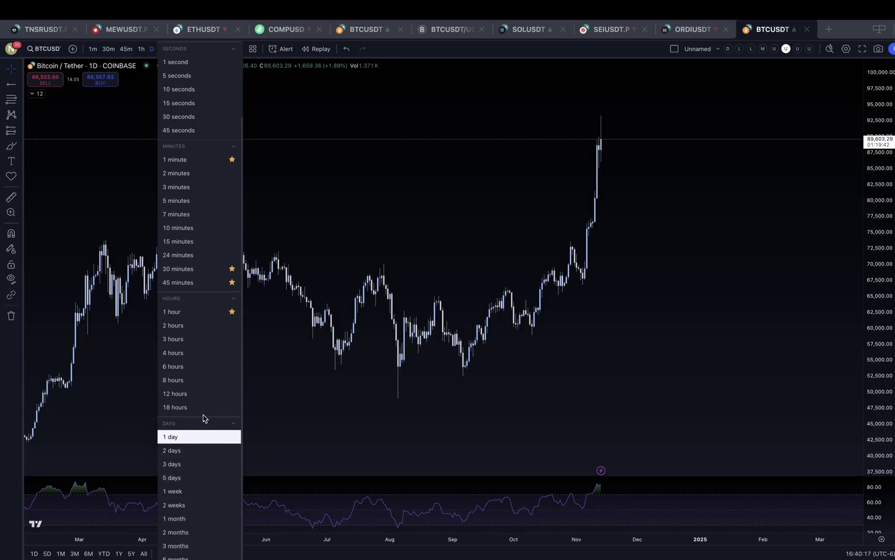
click(211, 359)
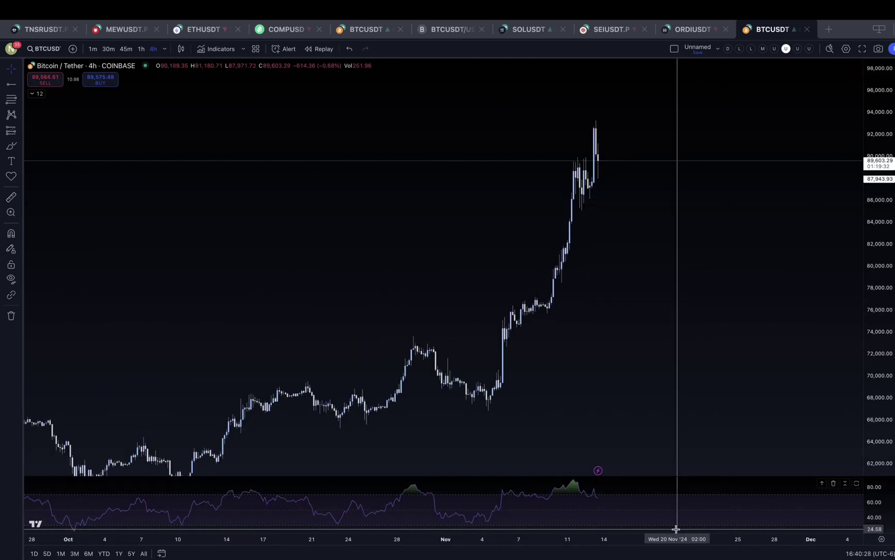
- Set the chart interval back to 1 day
drag(675, 536, 635, 536)
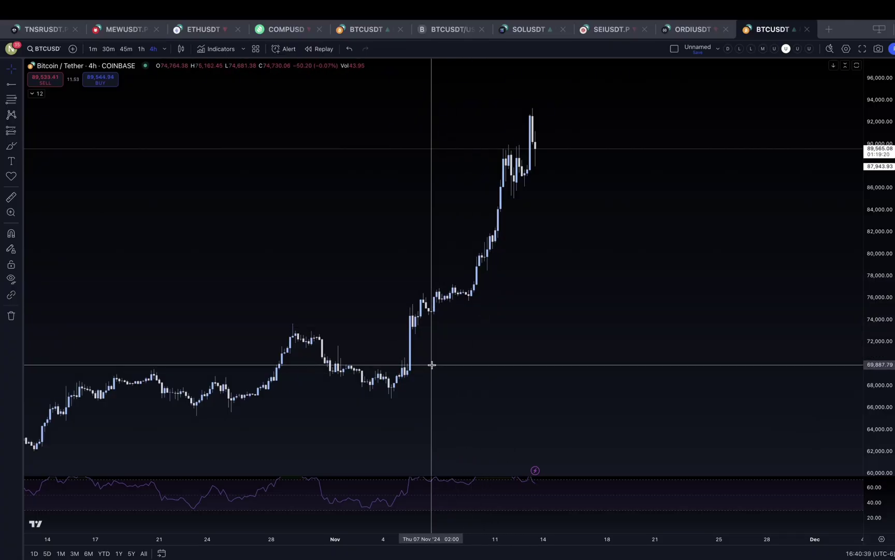
click(165, 49)
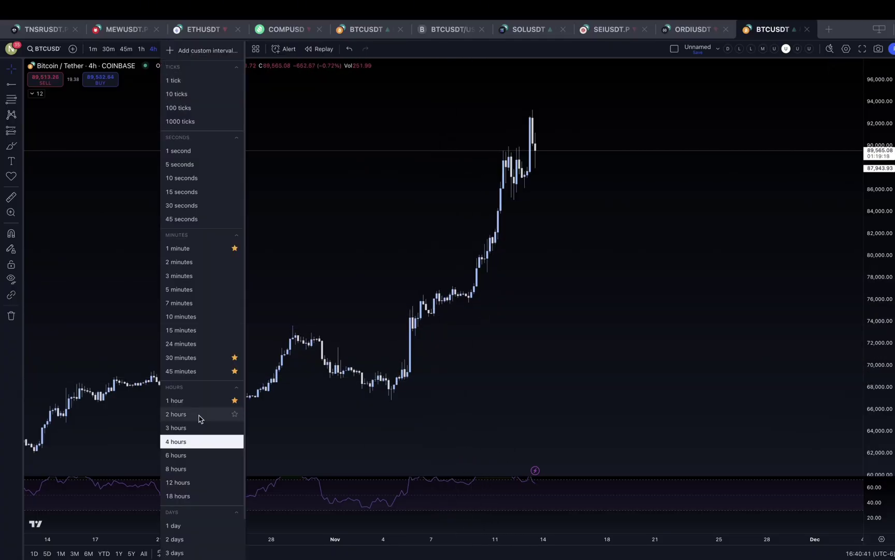
click(187, 526)
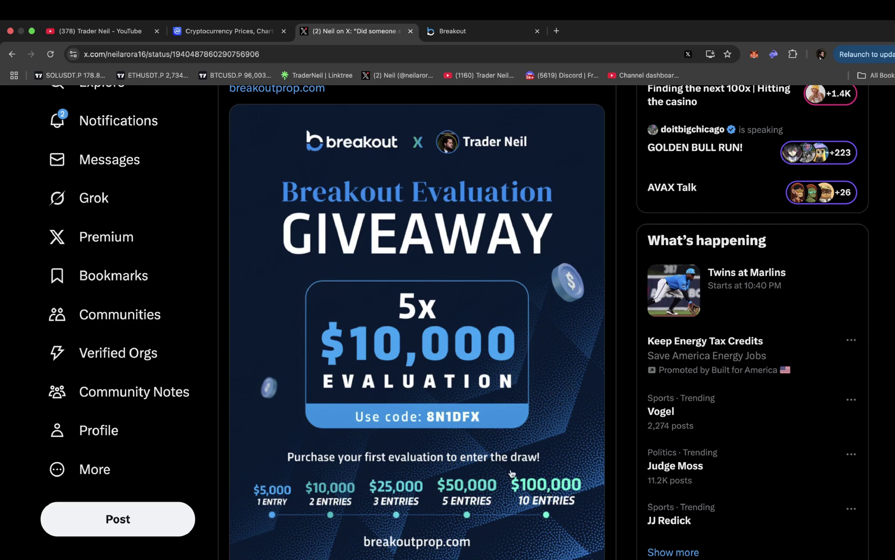
- Read the Breakout evaluation giveaway post on X, including its rules and the number of entries per account size
scroll(525, 450, up, 1)
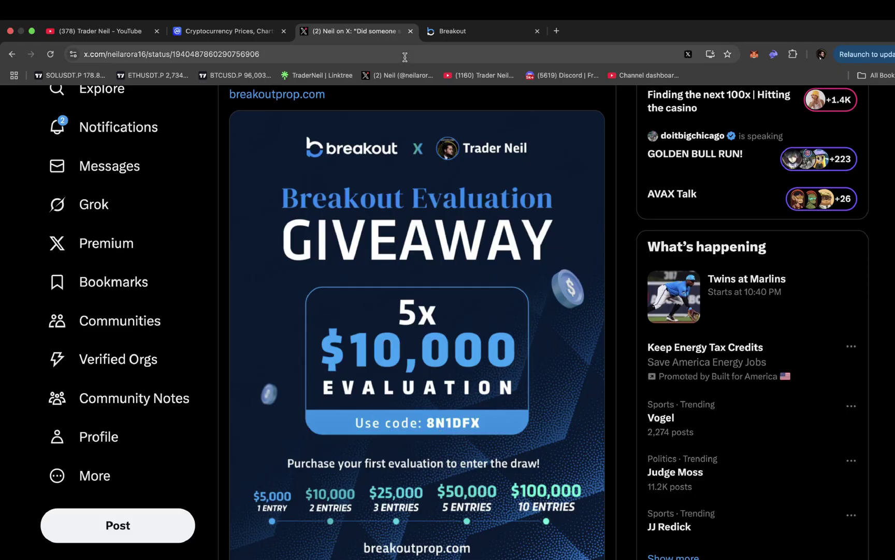
click(441, 31)
click(358, 31)
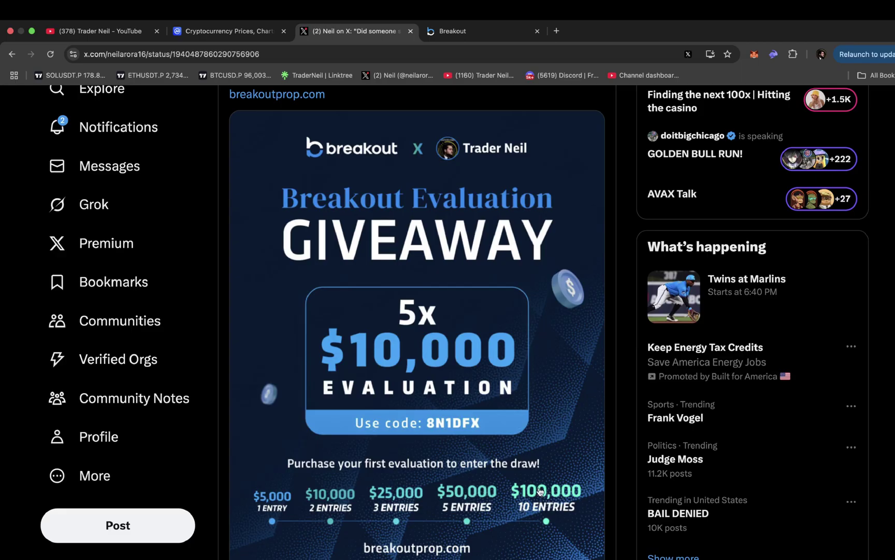
scroll(447, 391, up, 6)
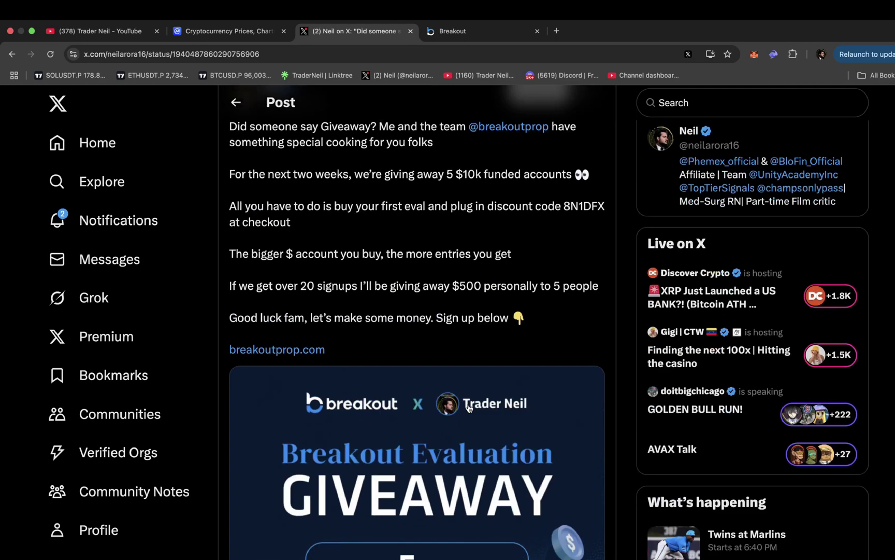
scroll(460, 415, down, 1)
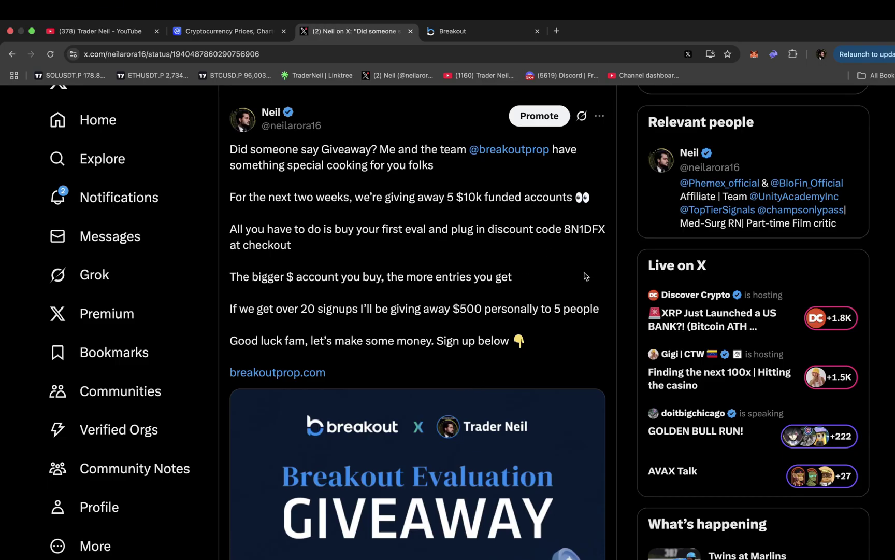
scroll(564, 369, down, 1)
scroll(564, 370, down, 3)
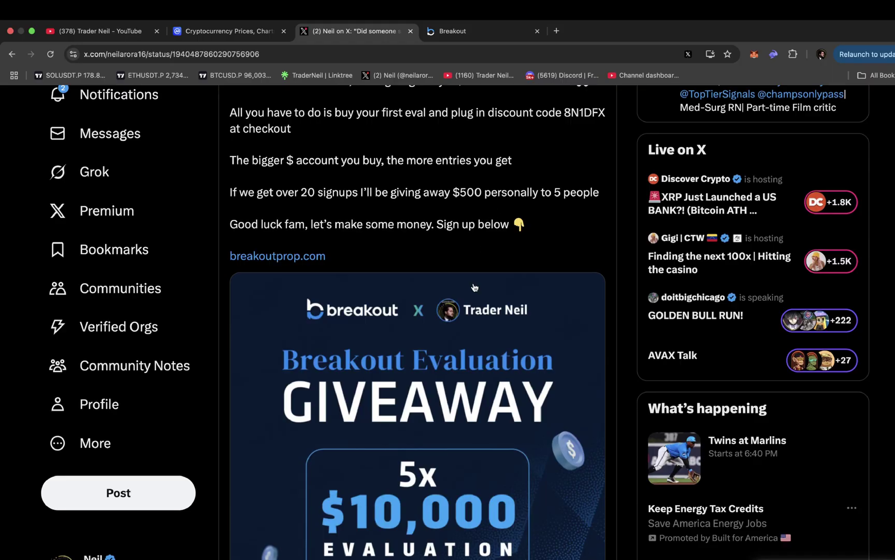
scroll(479, 410, down, 4)
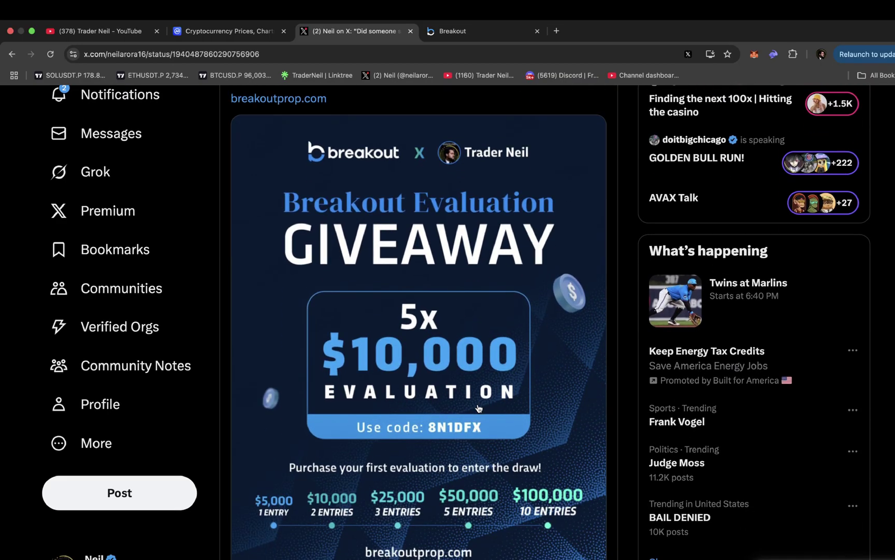
scroll(494, 433, down, 1)
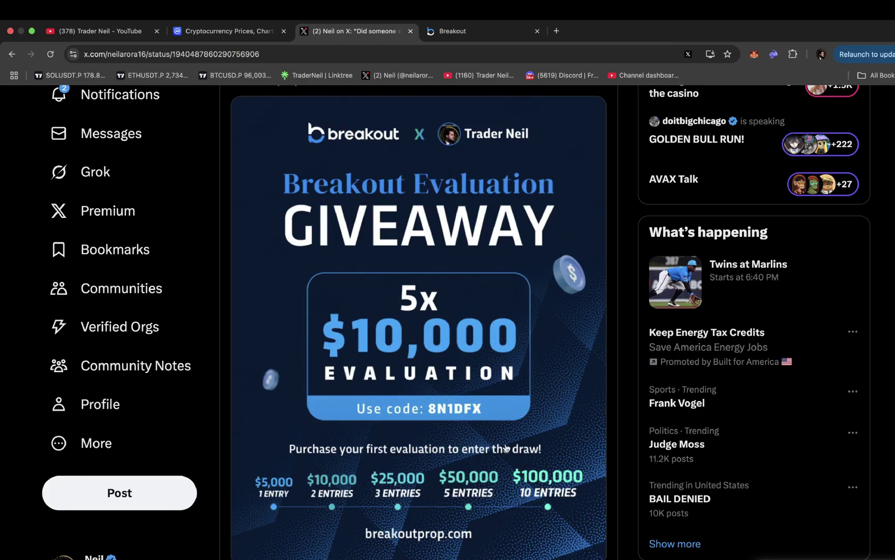
scroll(494, 433, up, 1)
- Review the 2-step evaluation terms and fees on the Breakout website and revisit the giveaway post
click(485, 32)
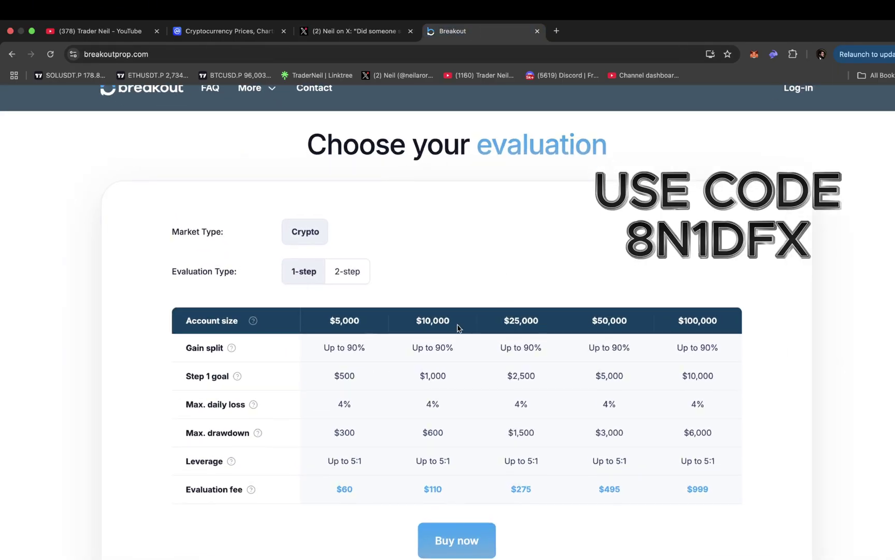
click(351, 282)
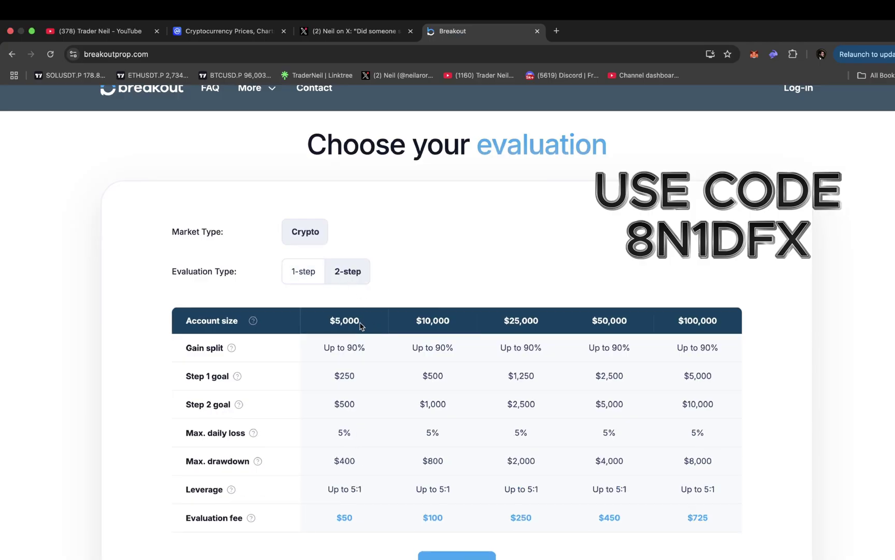
scroll(739, 358, down, 1)
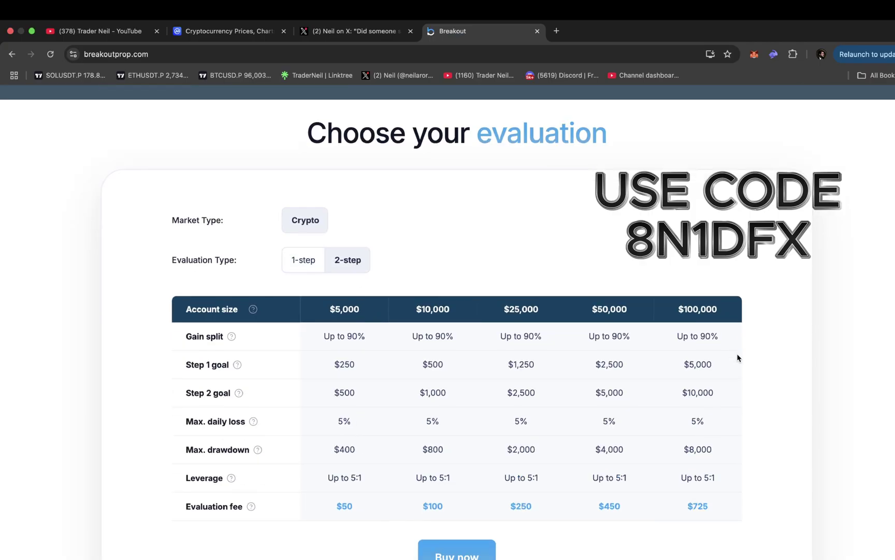
scroll(712, 342, down, 2)
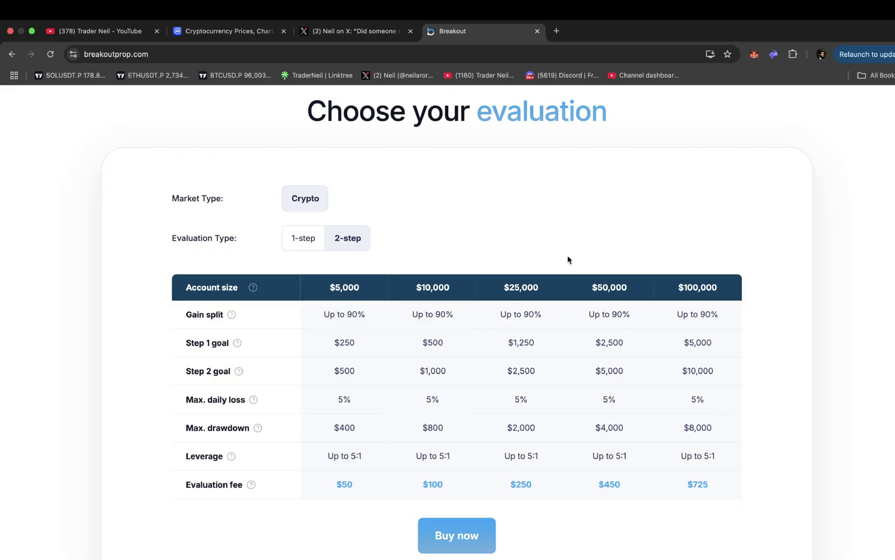
click(342, 32)
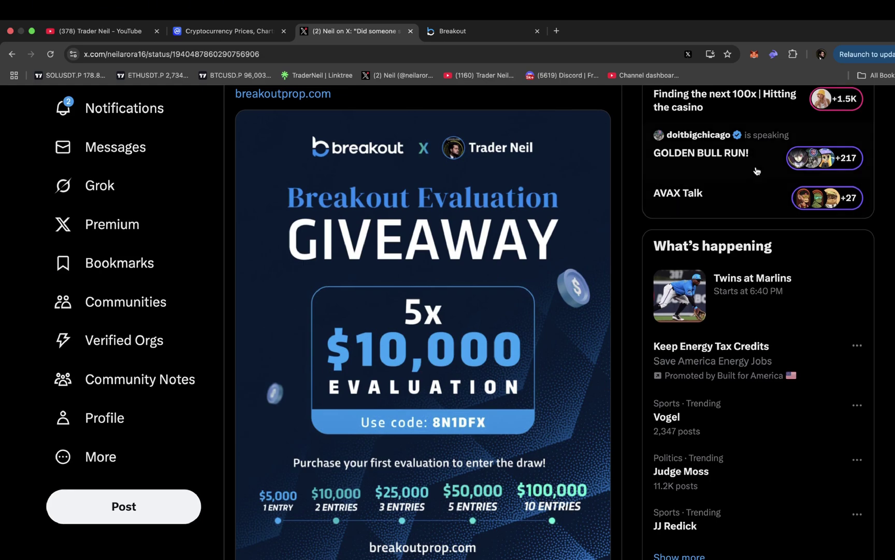
click(496, 32)
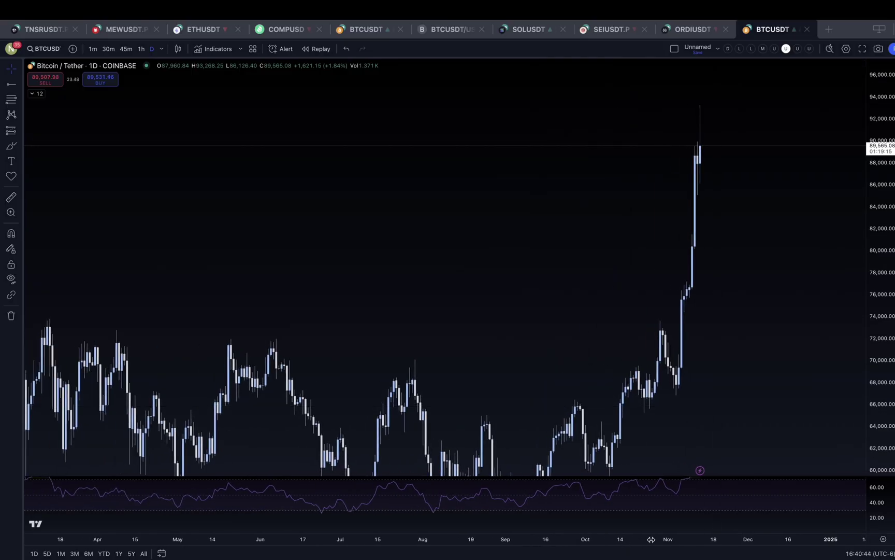
- Inspect the daily Bitcoin candles of early November 2024 up close and reset the price scale to fit the data
scroll(422, 412, up, 10)
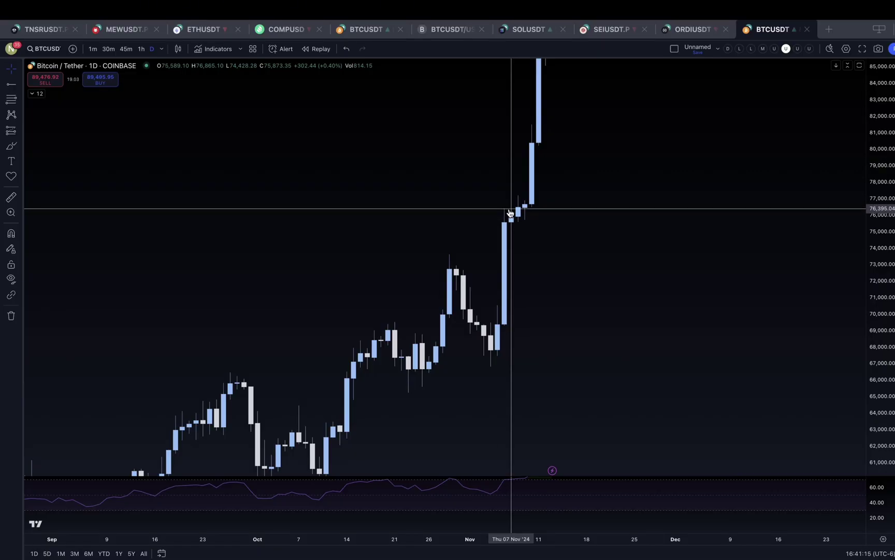
drag(510, 218, 553, 308)
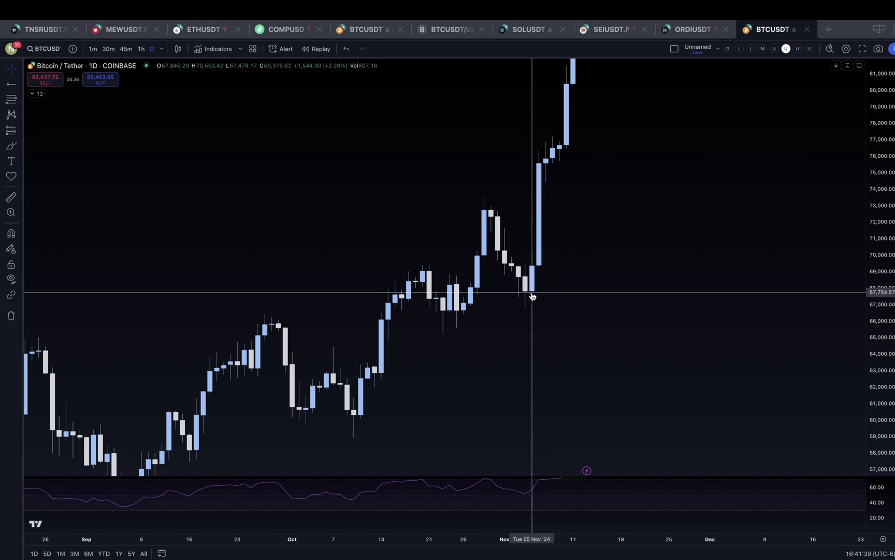
double_click(881, 363)
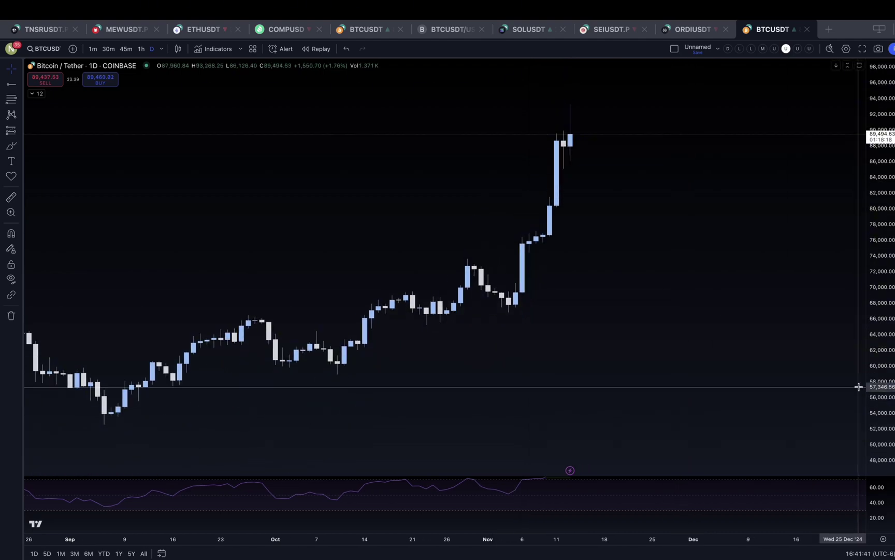
- Show the daily Bitcoin price as Bars and as Hollow candles to compare the two chart types
click(179, 50)
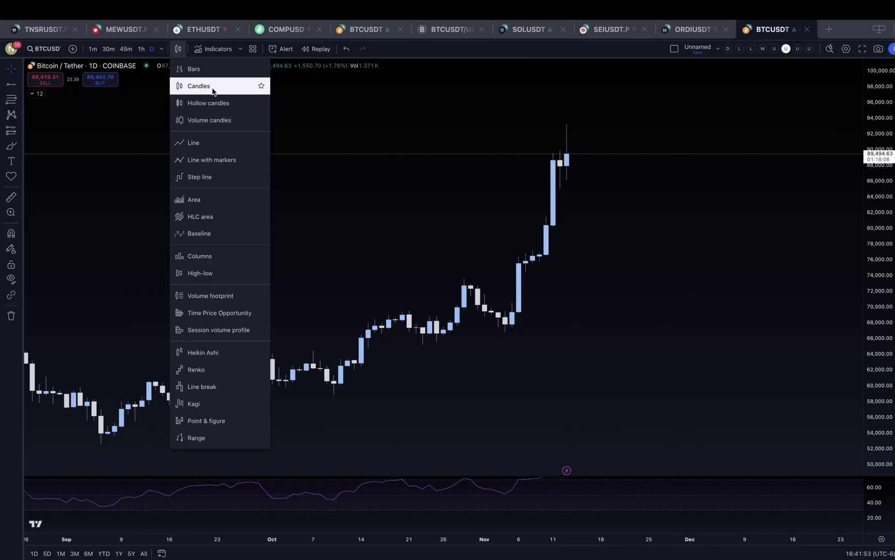
click(213, 75)
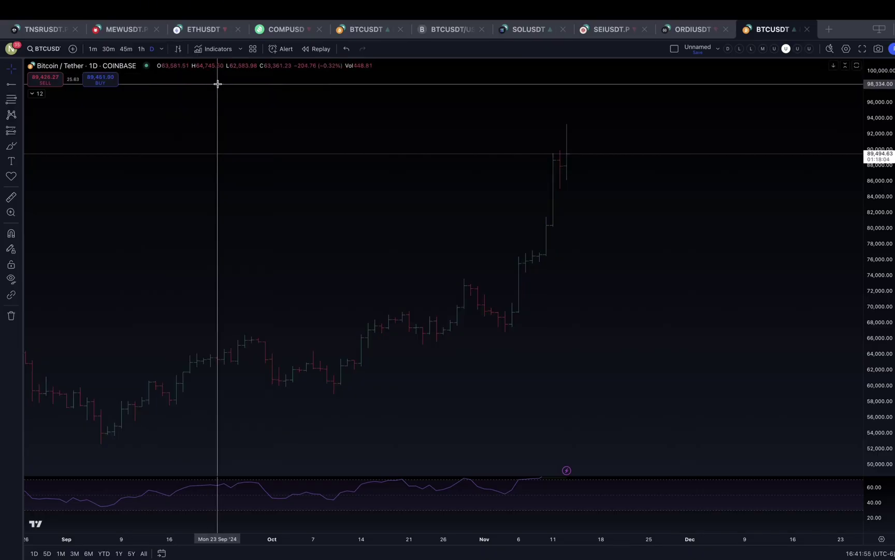
click(178, 51)
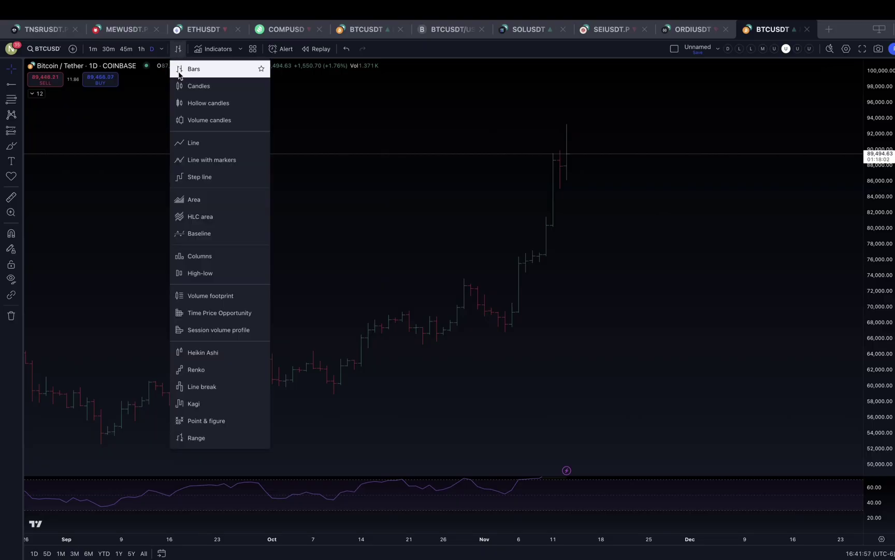
click(198, 101)
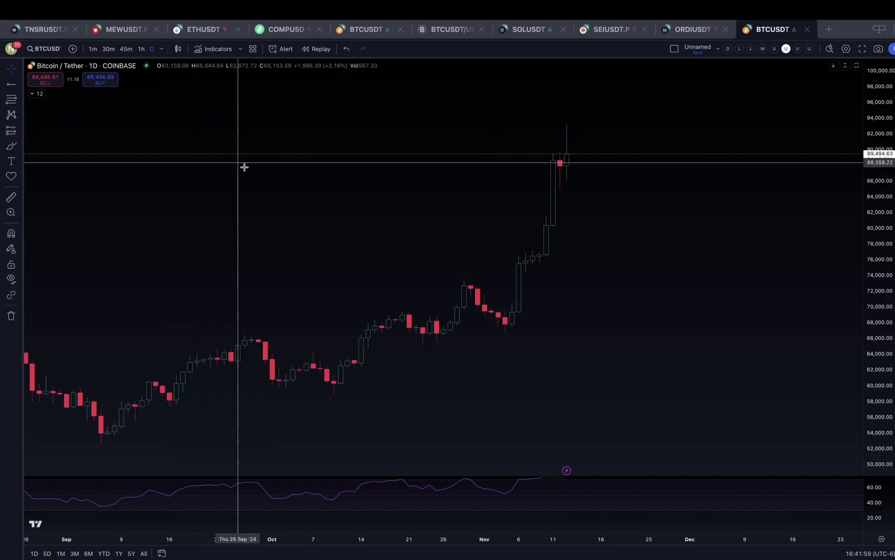
- Change the chart type to Line, followed by Area
click(178, 49)
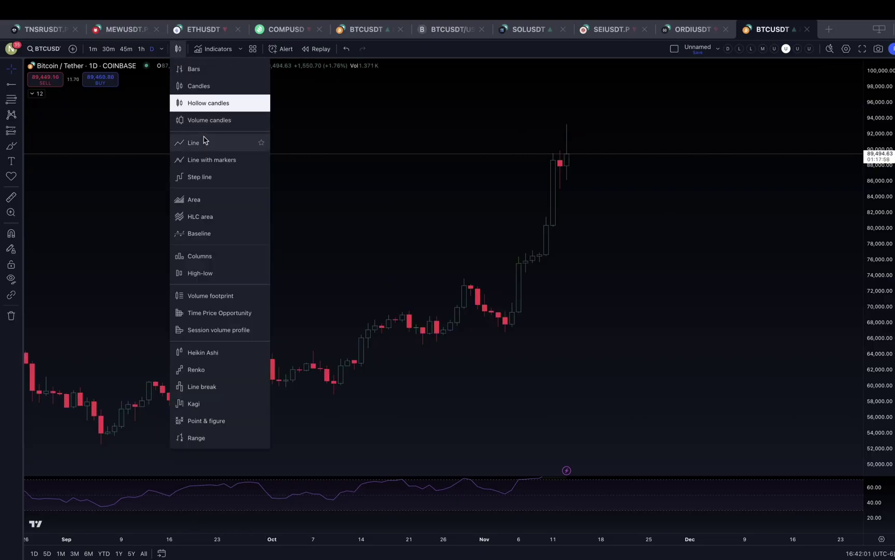
click(207, 141)
click(178, 48)
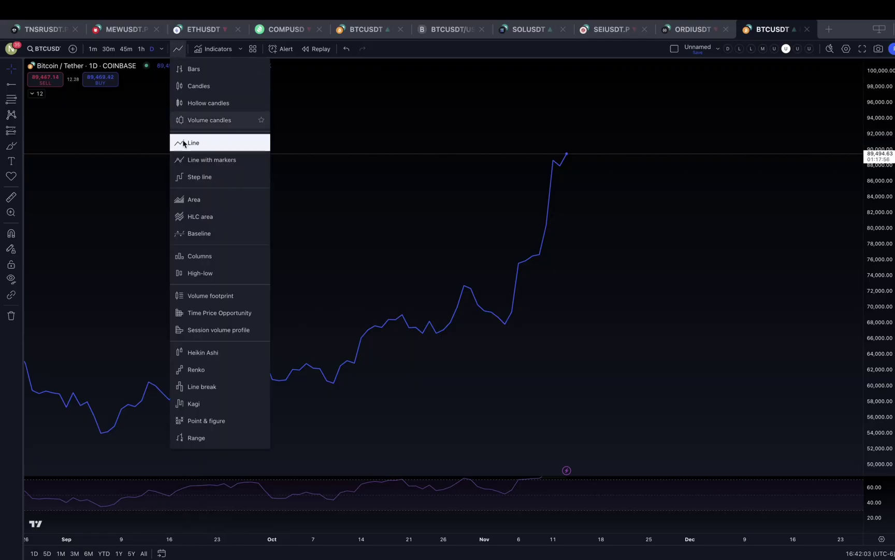
click(207, 208)
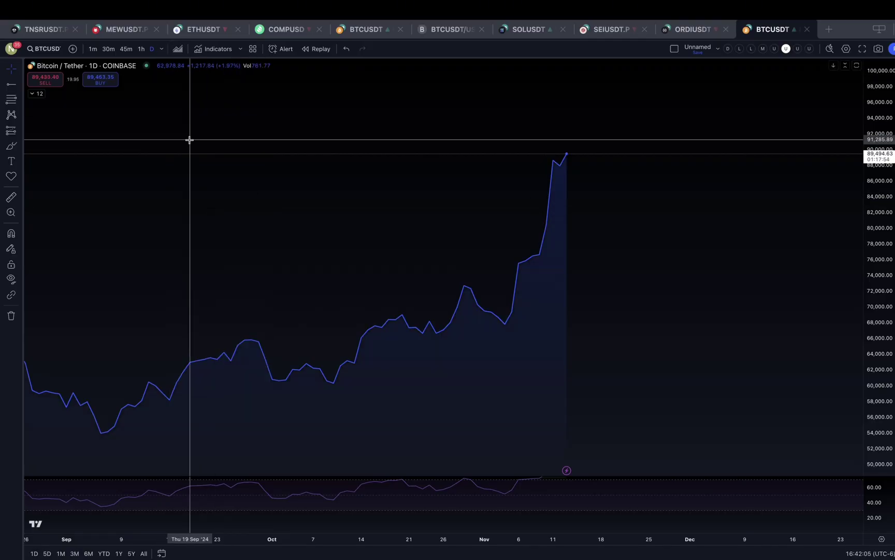
- Show the daily Bitcoin price as Heikin Ashi and return the chart type to Candles
click(178, 49)
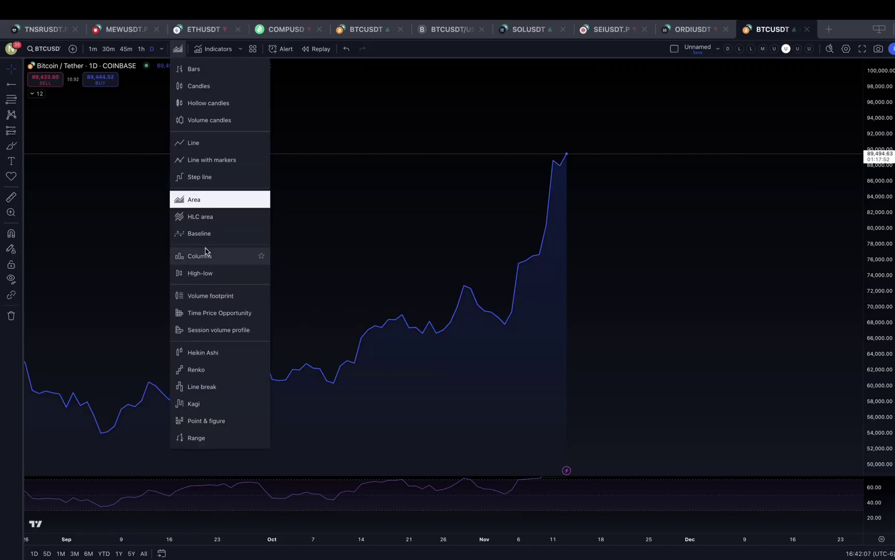
click(207, 353)
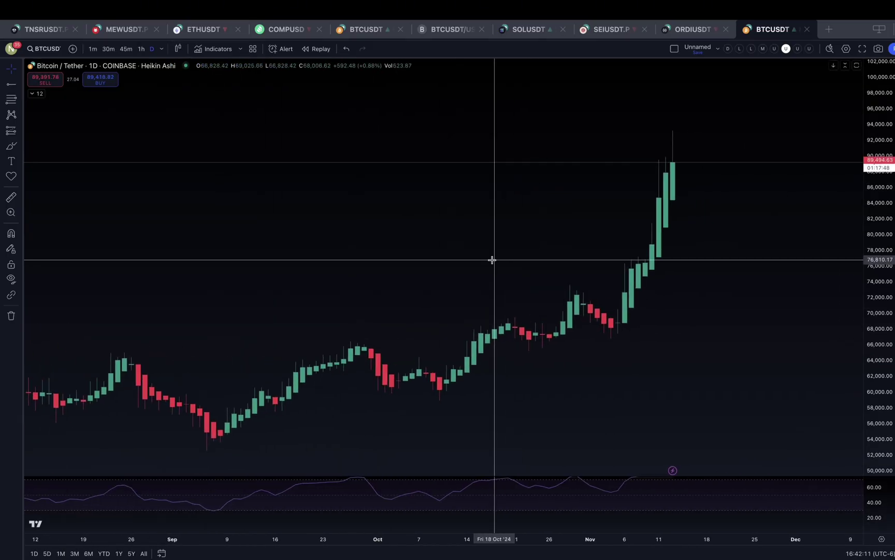
click(179, 49)
click(200, 93)
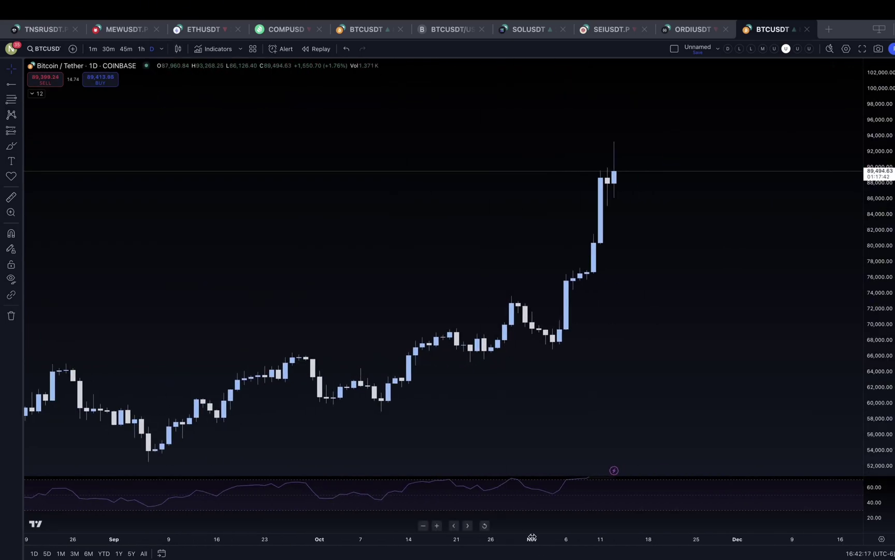
scroll(532, 537, down, 5)
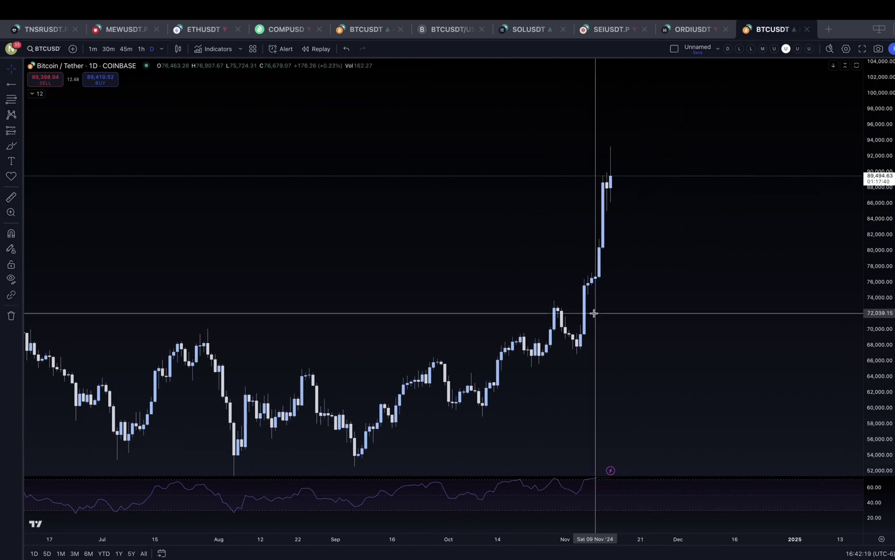
scroll(599, 336, right, 2)
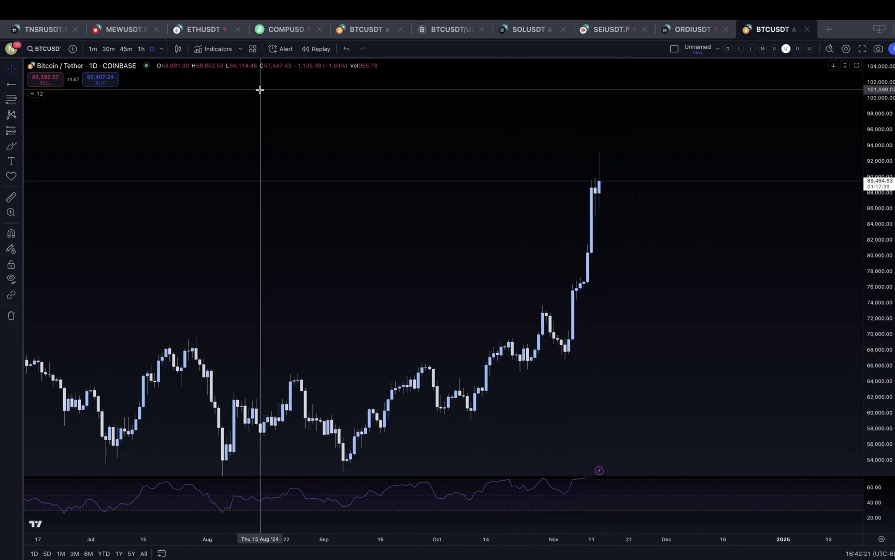
click(178, 49)
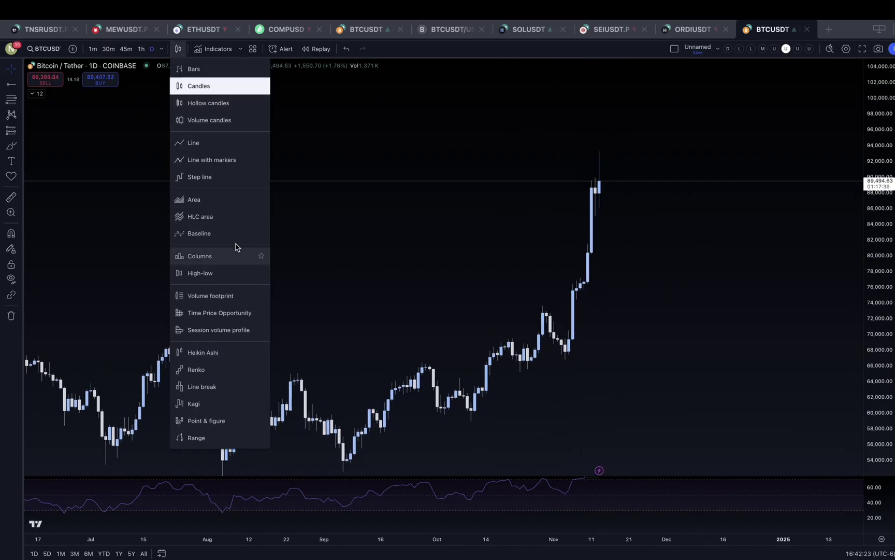
click(293, 308)
scroll(387, 315, right, 3)
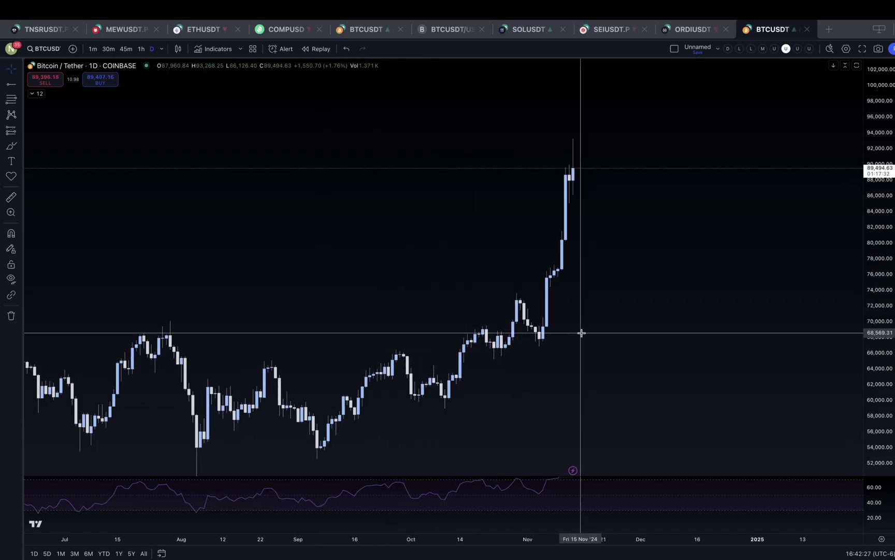
drag(581, 333, 551, 352)
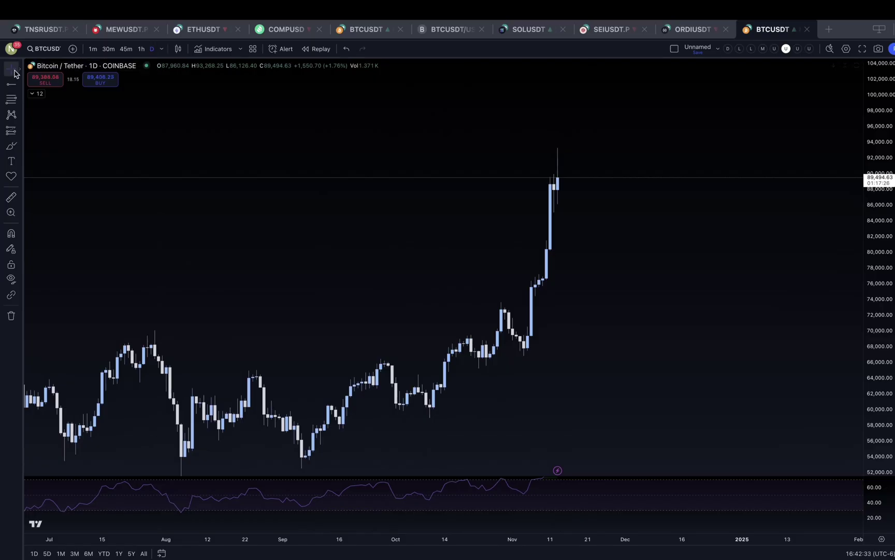
- Try a descending Trend Line from early September to about 20 November 2024, crossing the latest rally, and delete it
click(19, 87)
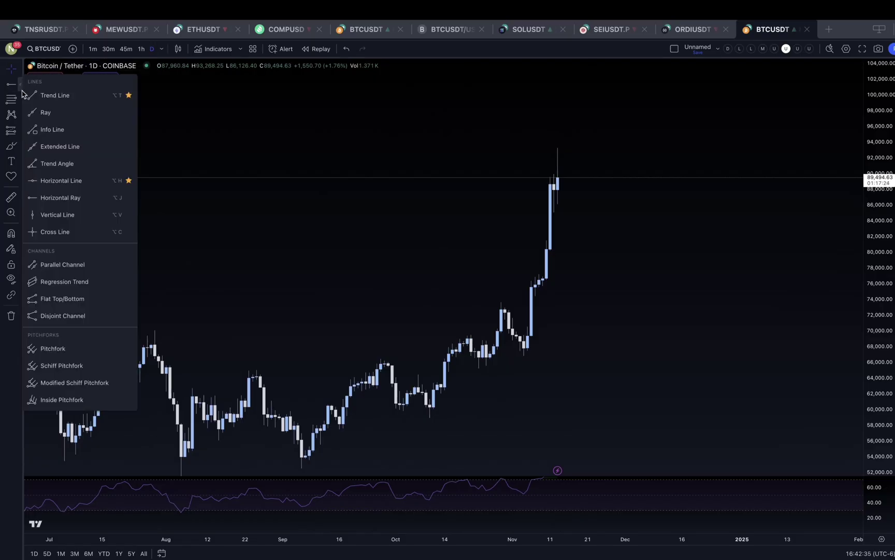
click(67, 96)
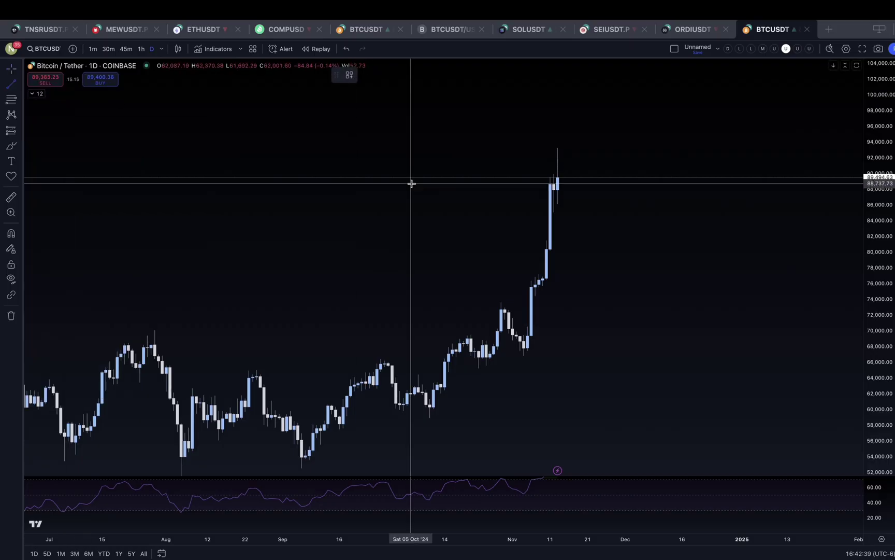
click(302, 169)
click(591, 263)
drag(628, 353, 644, 309)
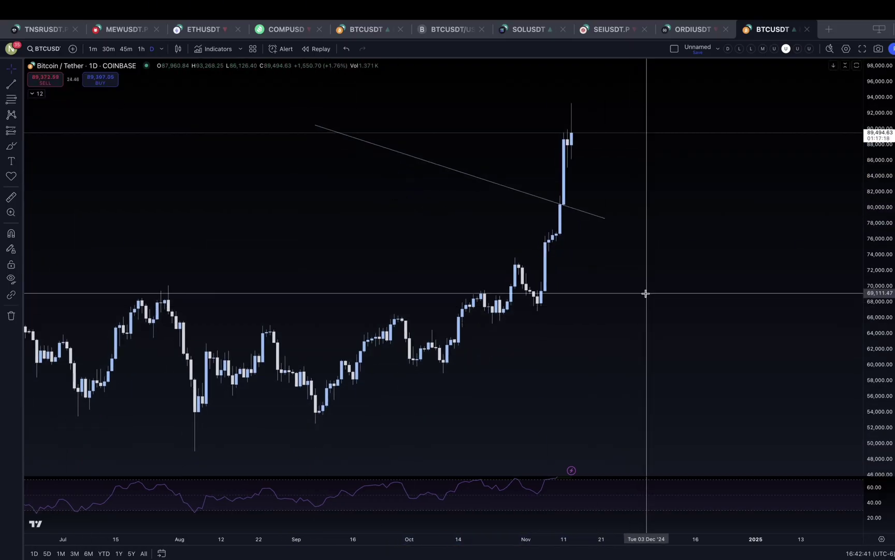
click(592, 214)
key(Delete)
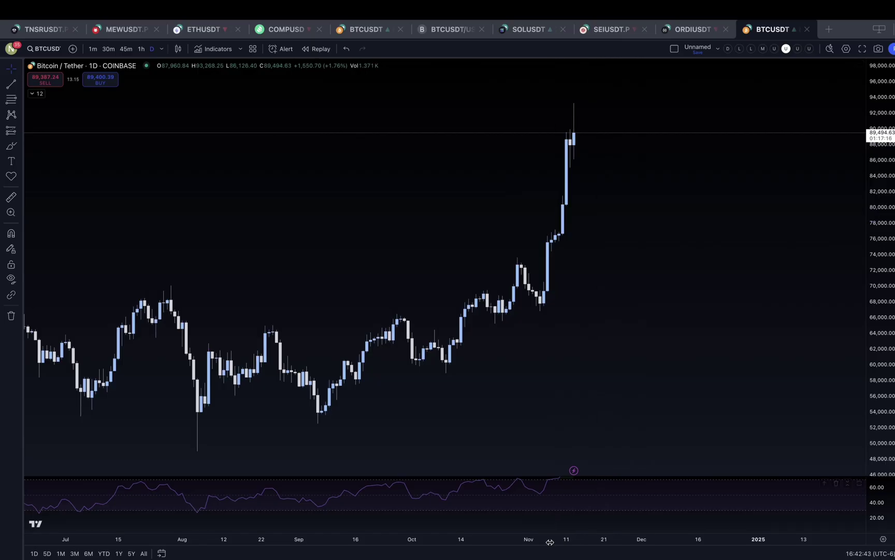
- Draw an ascending Trend Line from the 5 August 2024 low along the September and October lows, extending into December
scroll(673, 429, down, 4)
scroll(795, 326, right, 1)
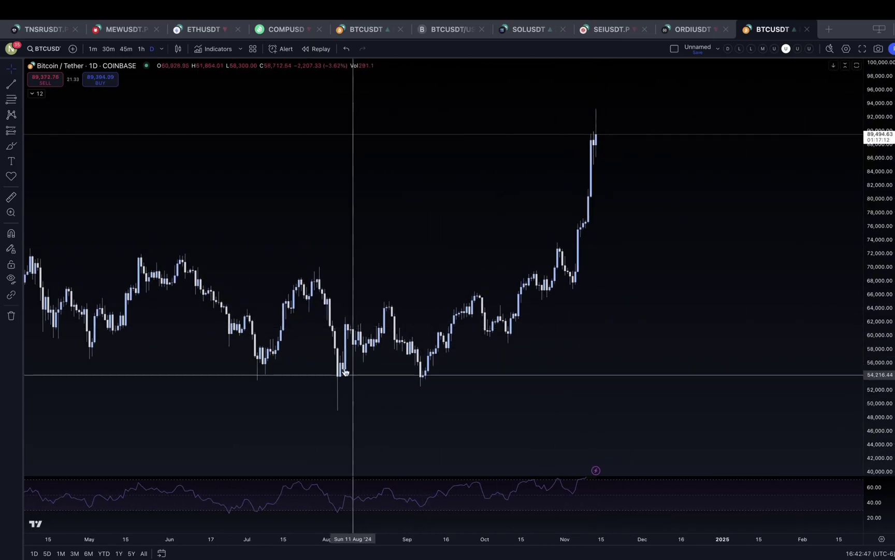
click(11, 84)
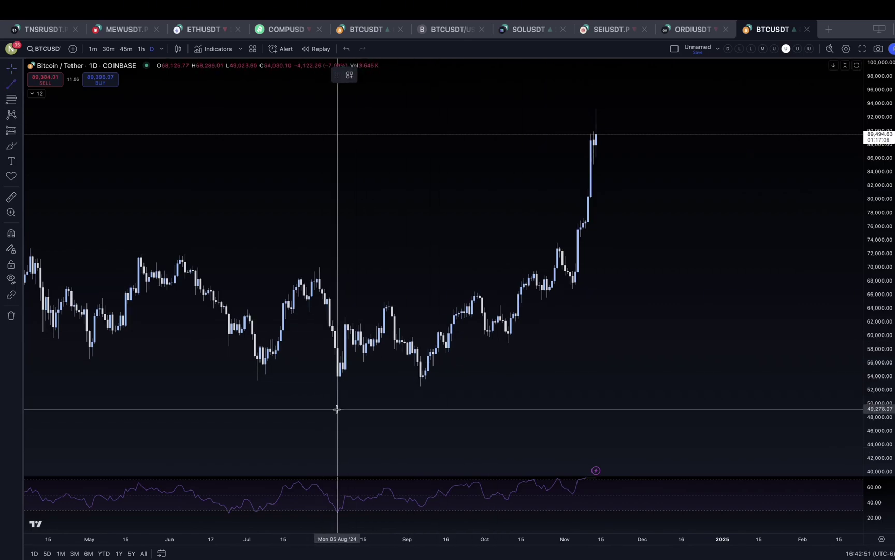
mouse_move(344, 409)
mouse_down()
mouse_move(619, 325)
mouse_move(649, 273)
mouse_move(663, 275)
mouse_up()
click(643, 326)
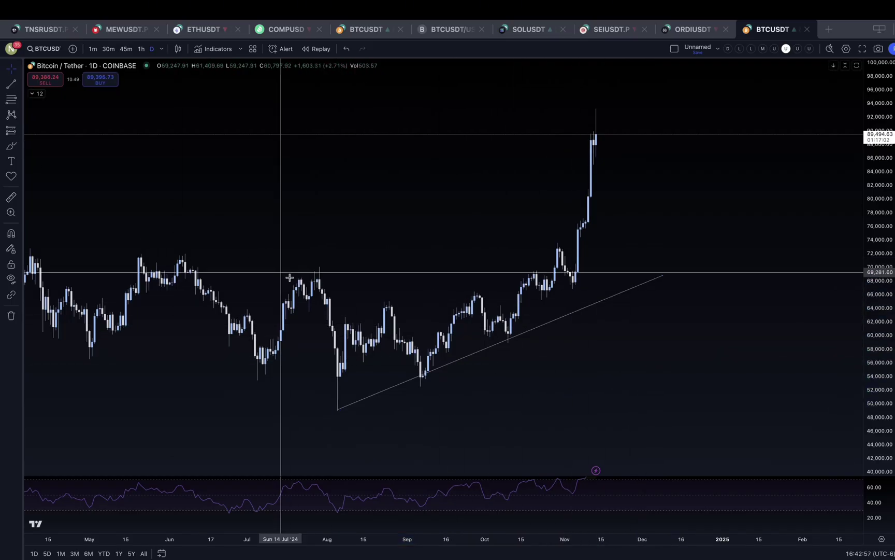
- Place a Horizontal Line at the late October 2024 high, at about 73,594.86
click(18, 86)
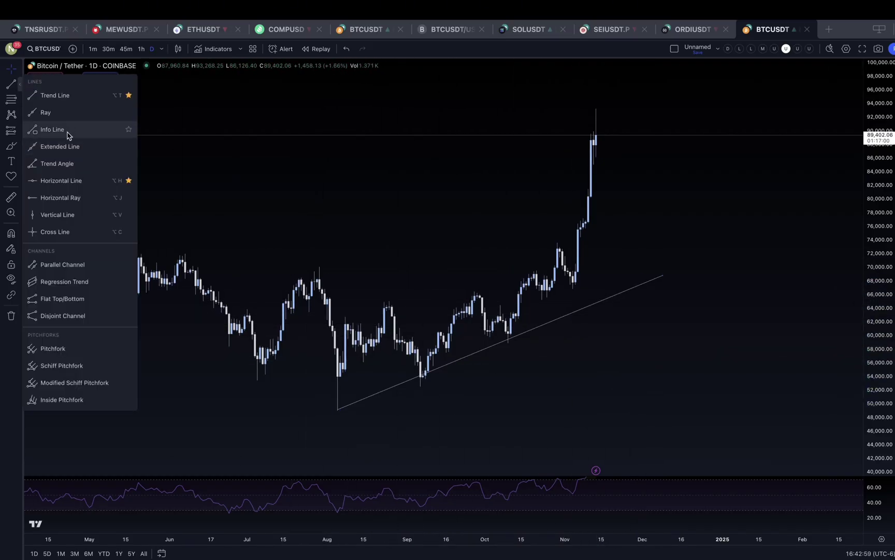
click(68, 182)
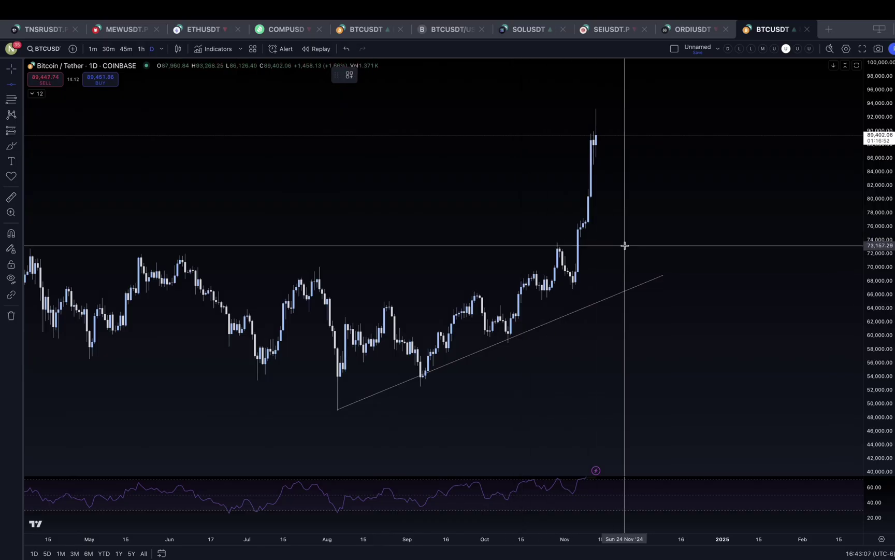
click(564, 242)
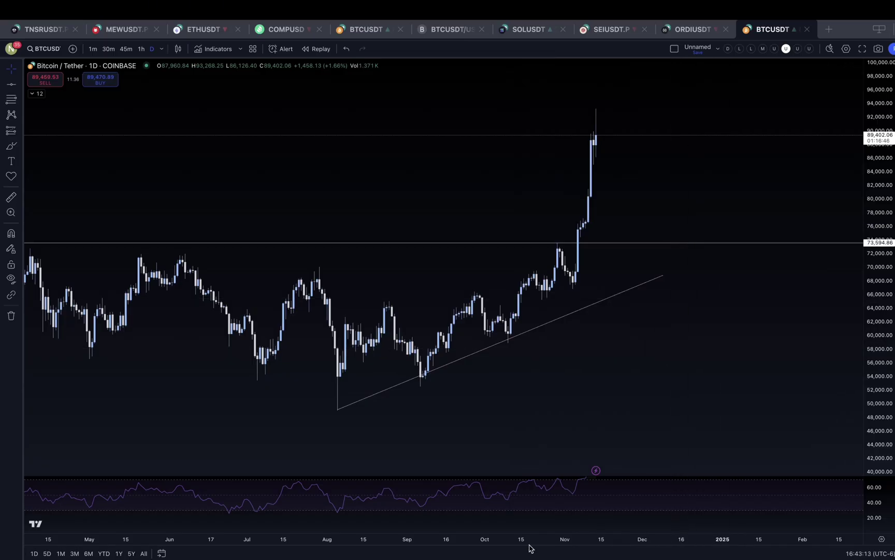
- Add a Horizontal Ray starting at the 4 November 2024 low, at about 67,593.80
scroll(596, 456, down, 5)
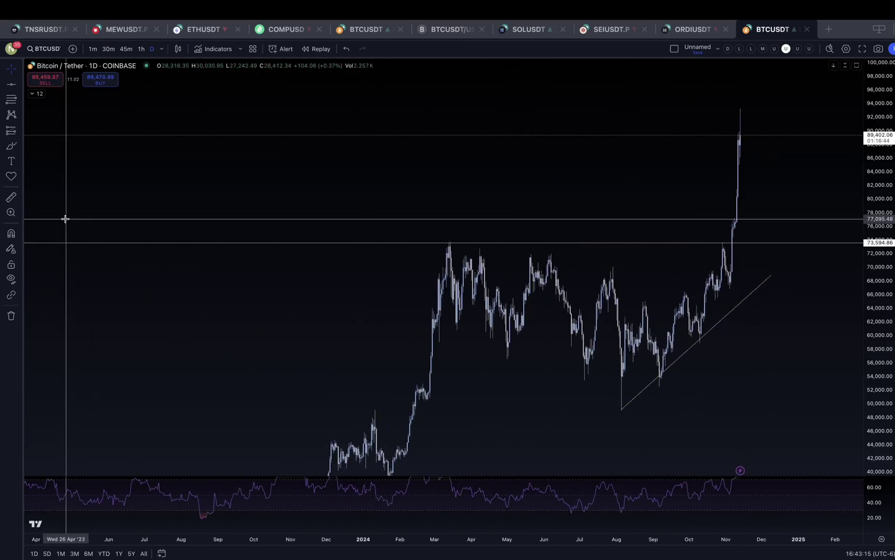
drag(556, 330, 410, 330)
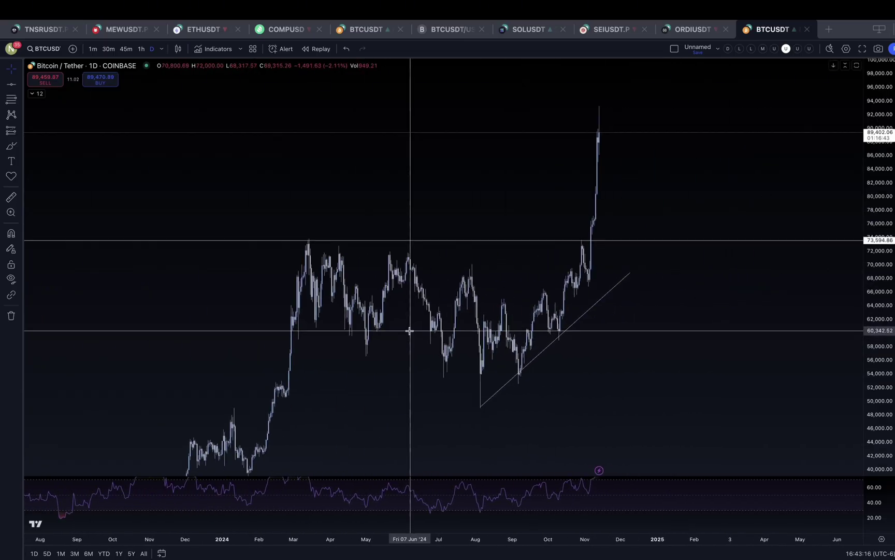
click(19, 84)
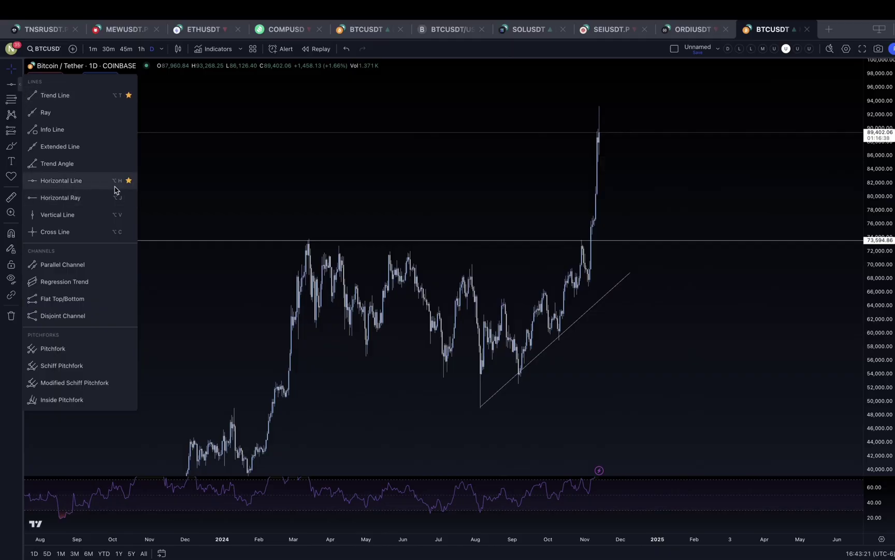
click(61, 197)
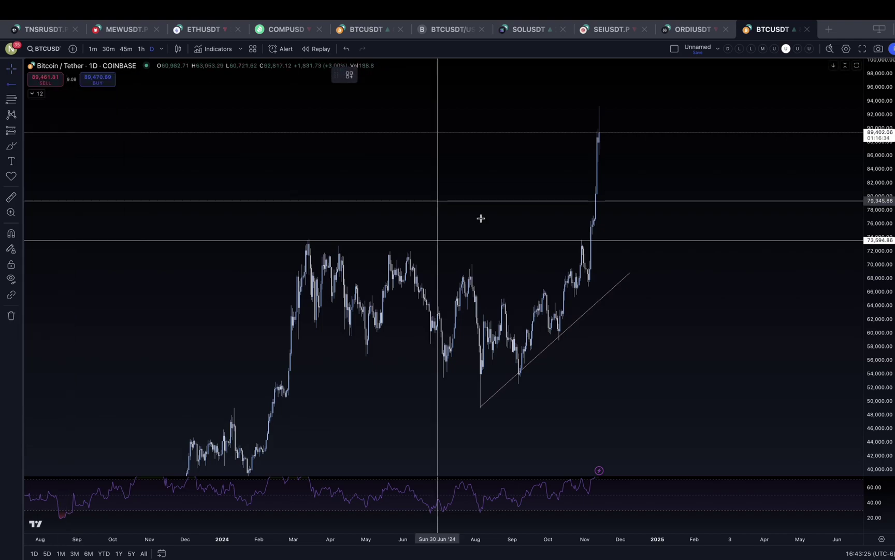
click(589, 281)
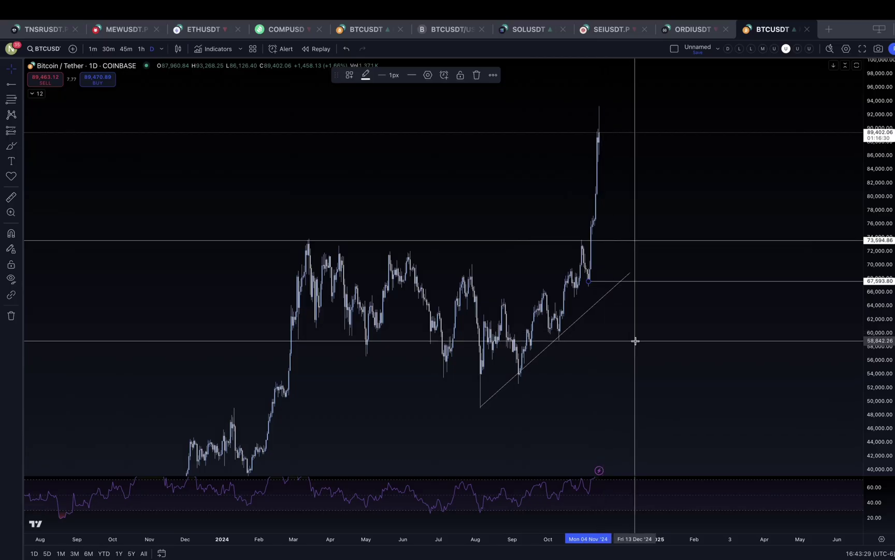
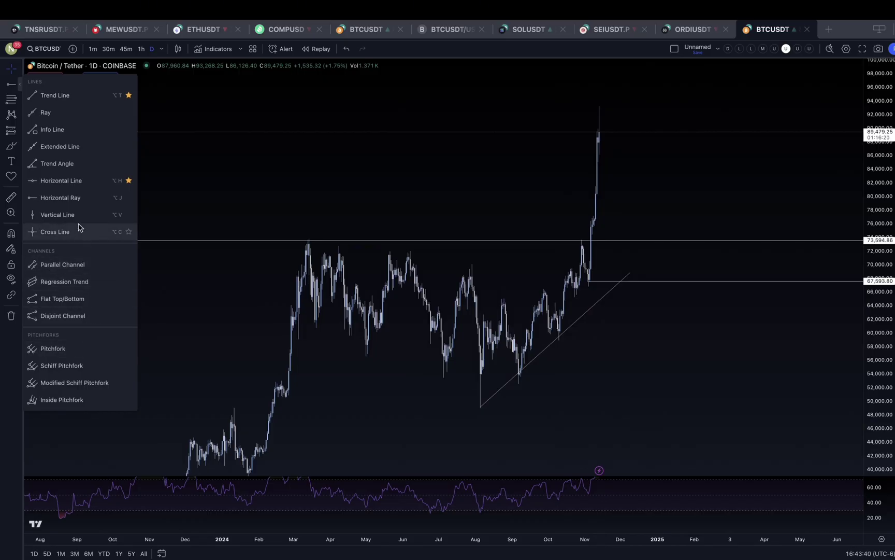
- Try a Vertical Line on 6 August 2024 through the August low and delete it
click(57, 215)
click(481, 277)
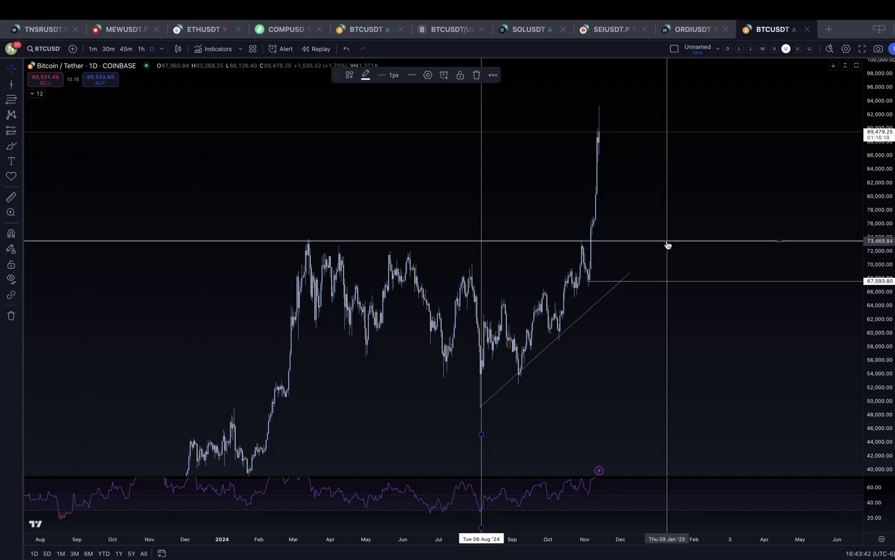
key(Delete)
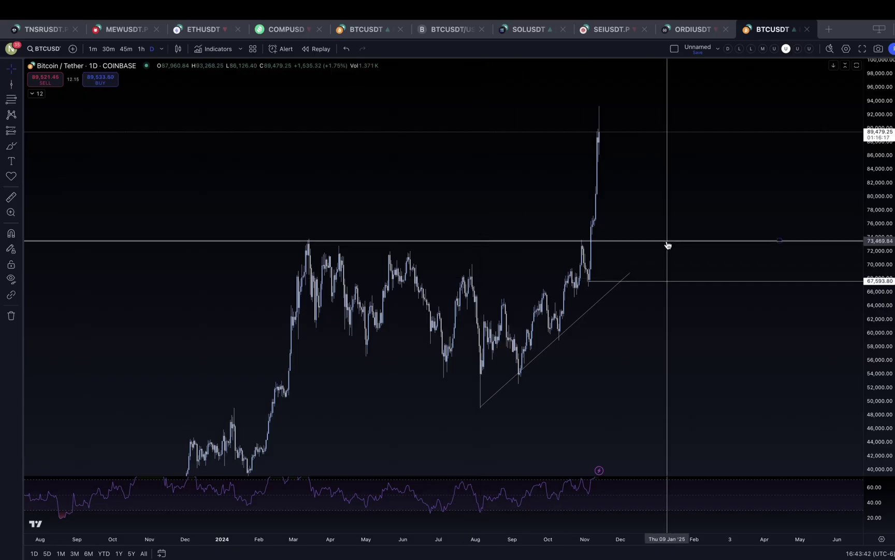
- Try a Fib Retracement from about 73,782 in March 2024 to 48,715 in August with the default drawing template, and delete it
click(20, 104)
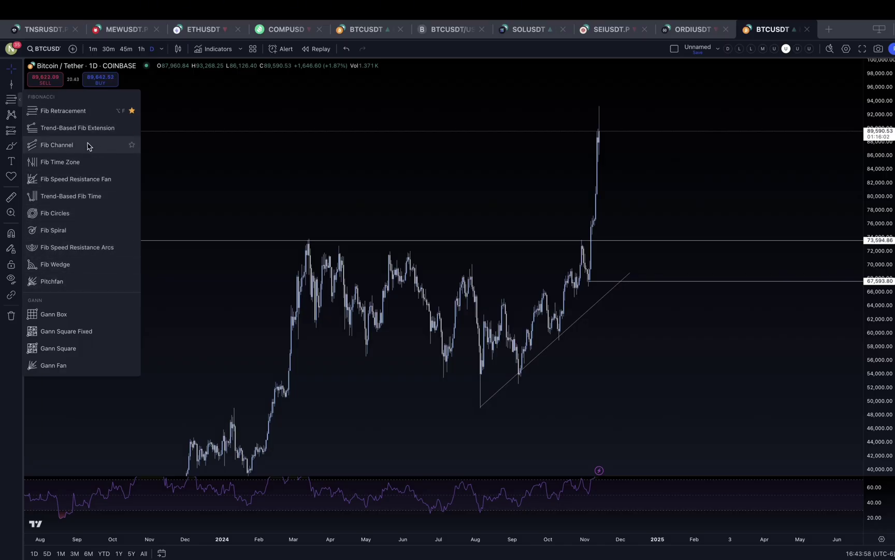
click(78, 111)
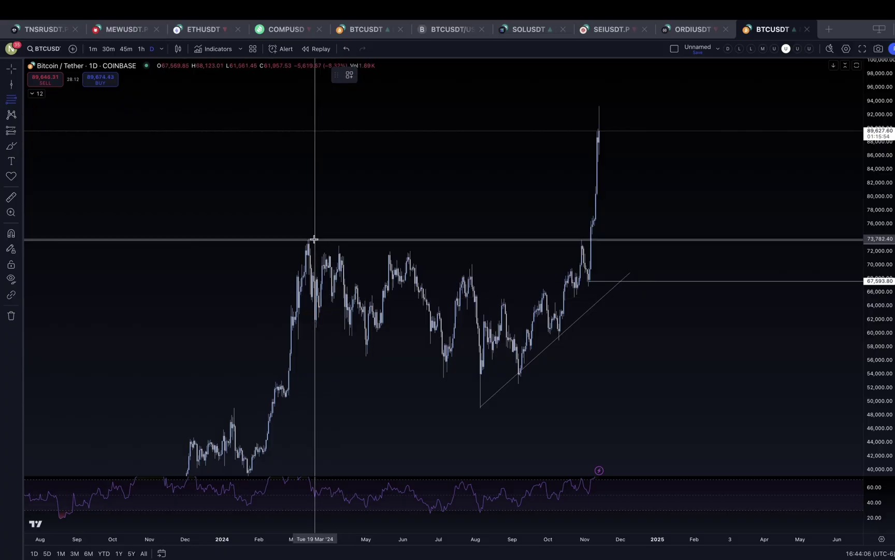
mouse_move(314, 238)
mouse_down()
mouse_move(472, 361)
mouse_move(502, 409)
mouse_up()
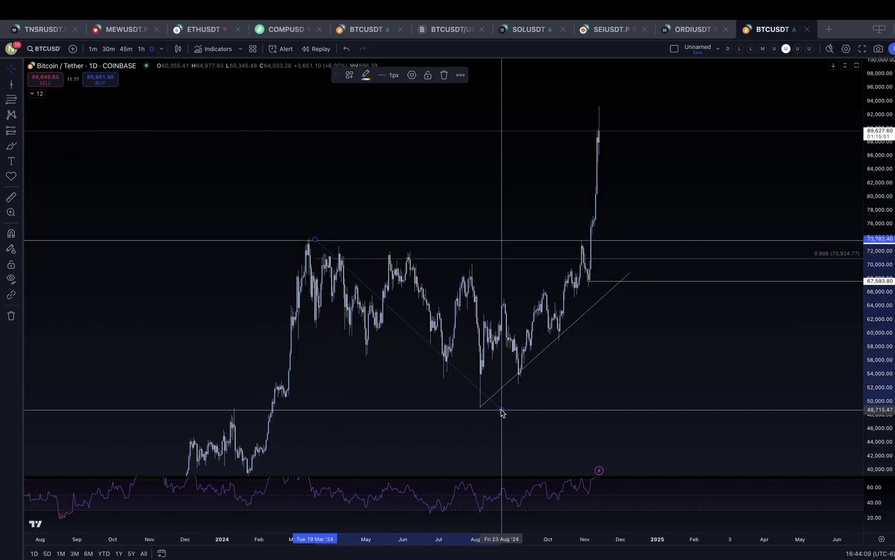
click(350, 74)
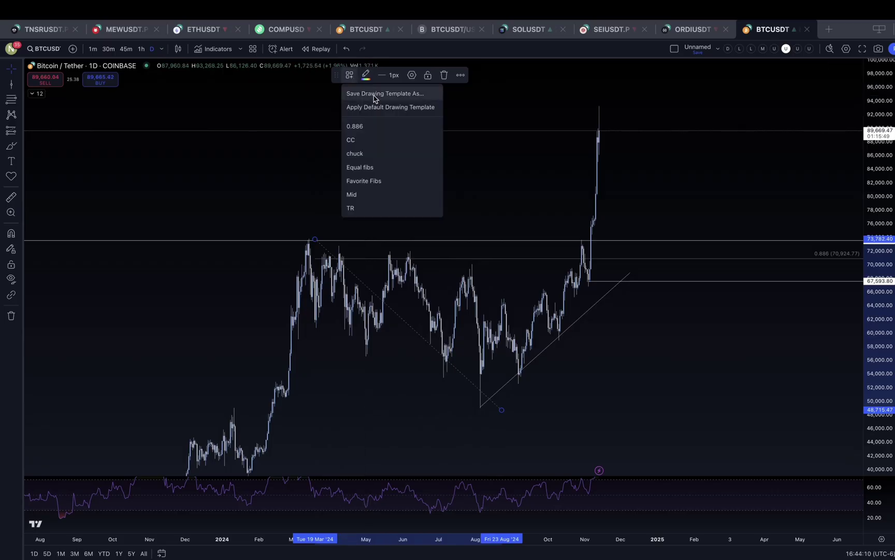
click(401, 107)
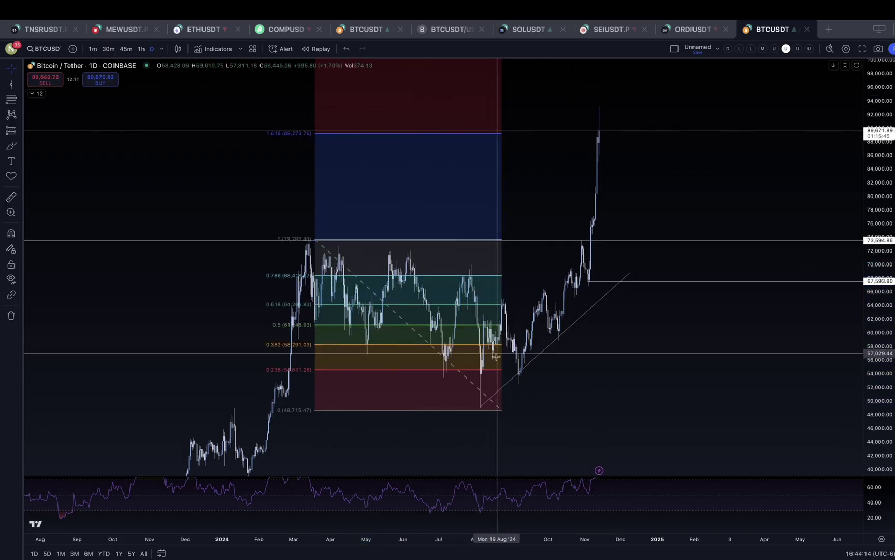
click(501, 411)
key(Delete)
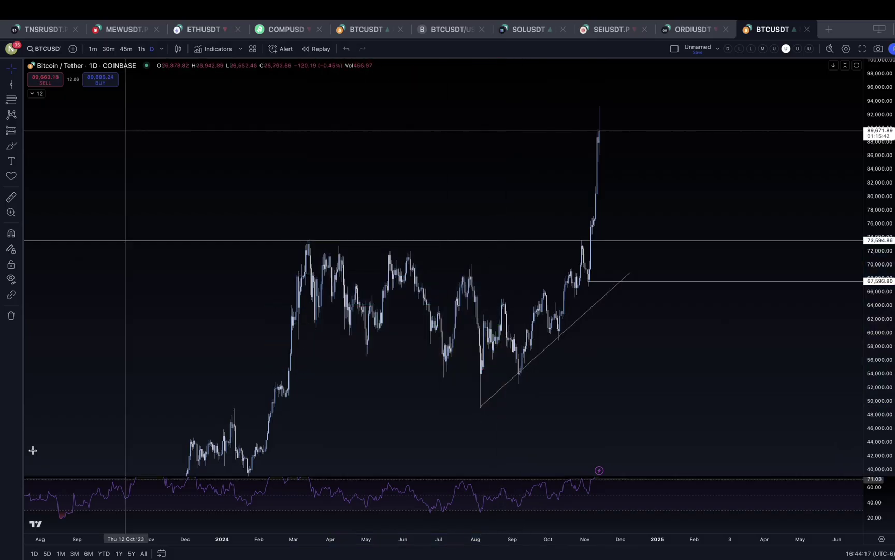
click(18, 119)
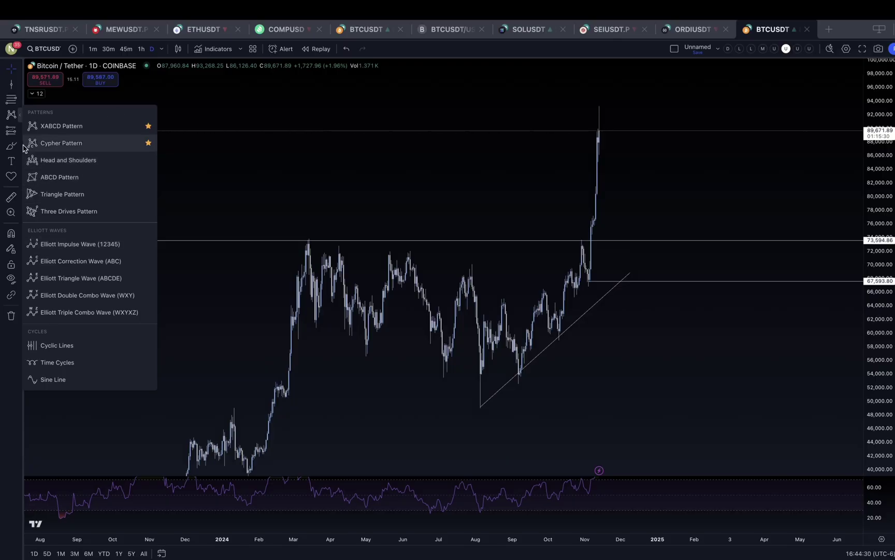
click(47, 142)
- Place a Long Position with its entry at the 73,594.86 horizontal line, starting on 15 November 2024 just after the latest candle
click(21, 133)
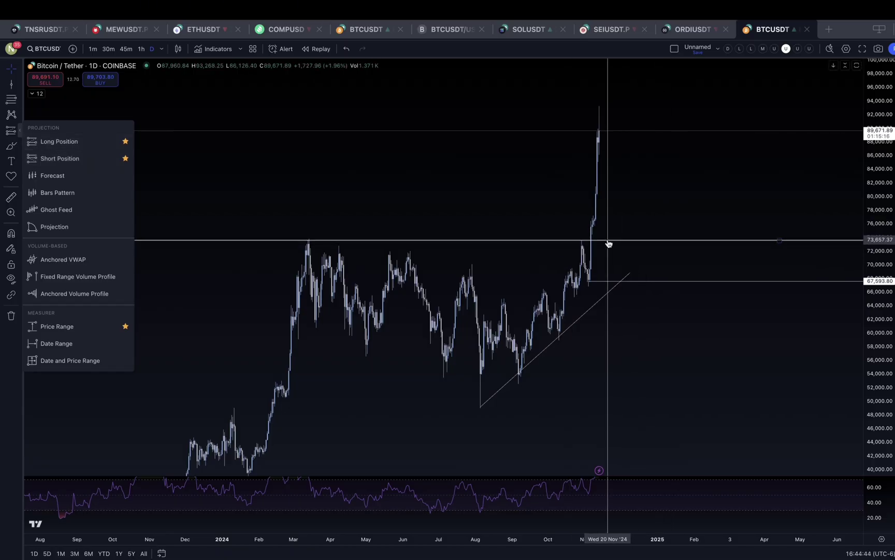
click(75, 148)
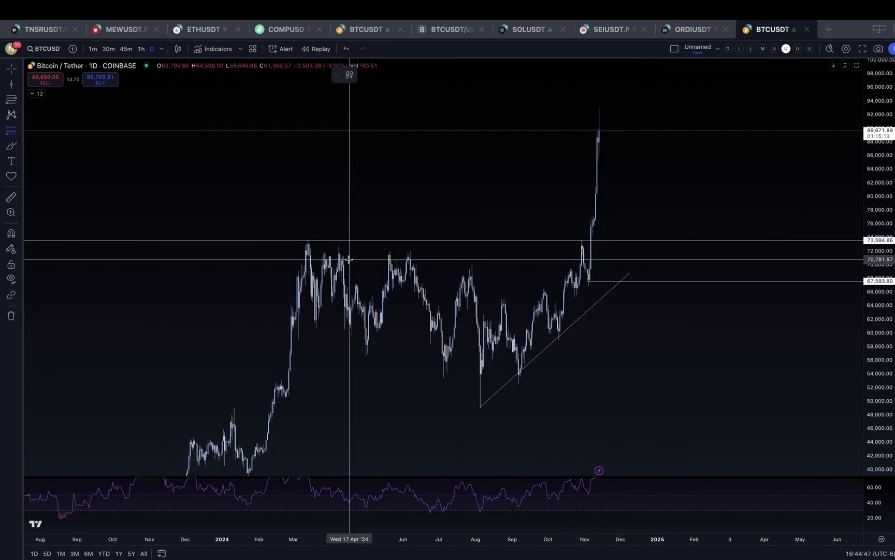
click(612, 240)
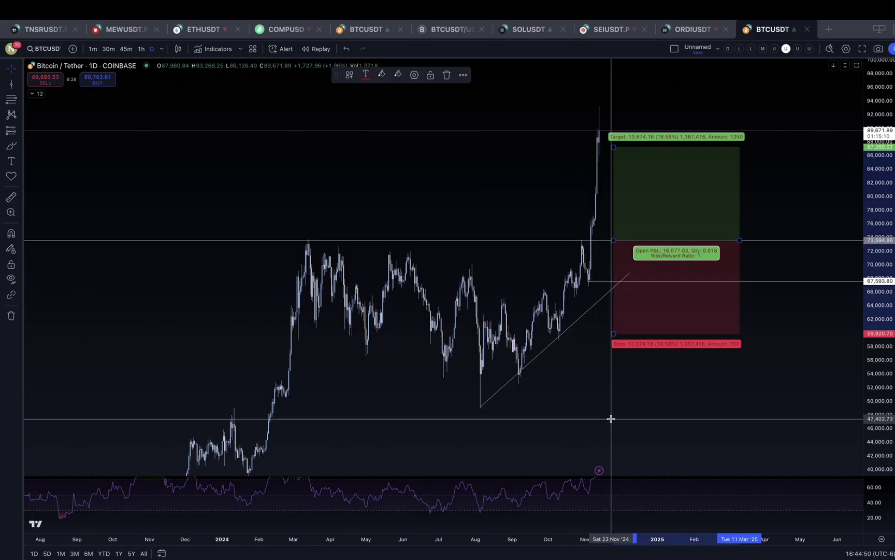
scroll(609, 415, right, 3)
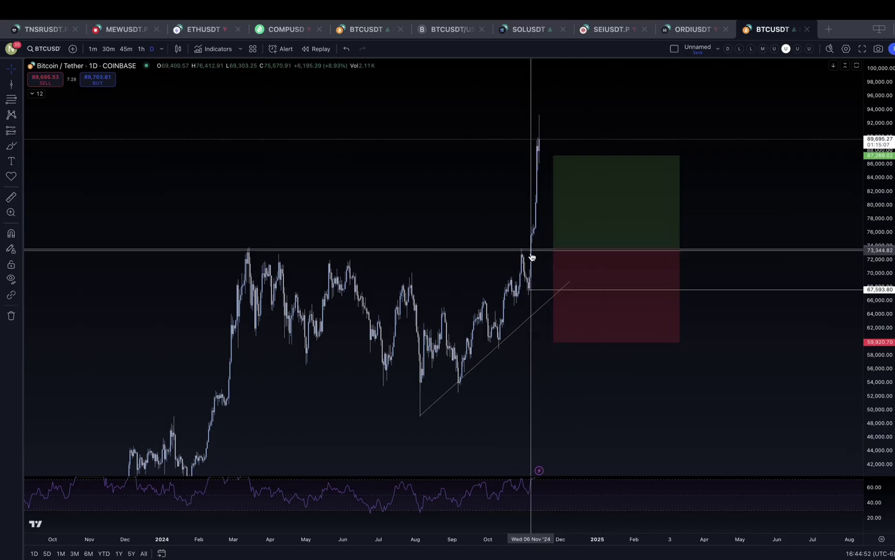
click(580, 285)
drag(580, 284, 568, 281)
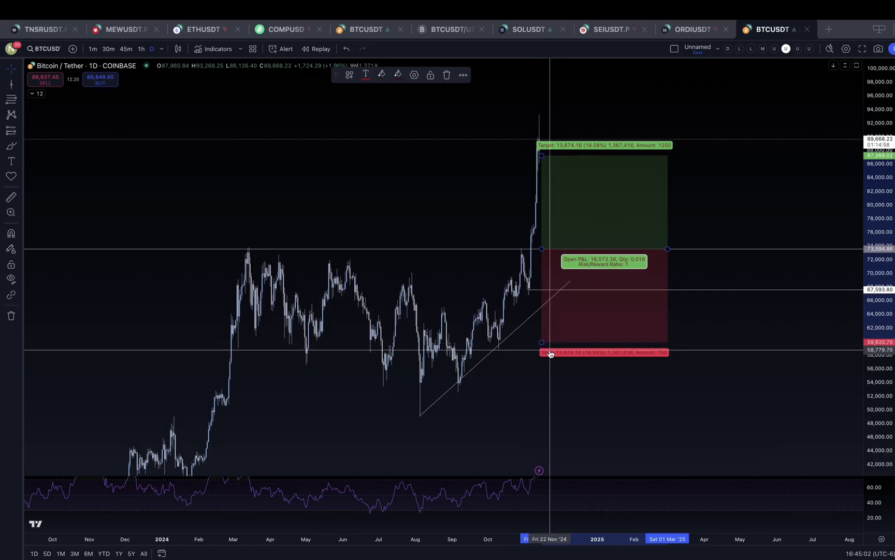
- Set the long position's stop to about 65,343 near the trend line and its target to about 93,473 at the recent high
drag(542, 342, 544, 305)
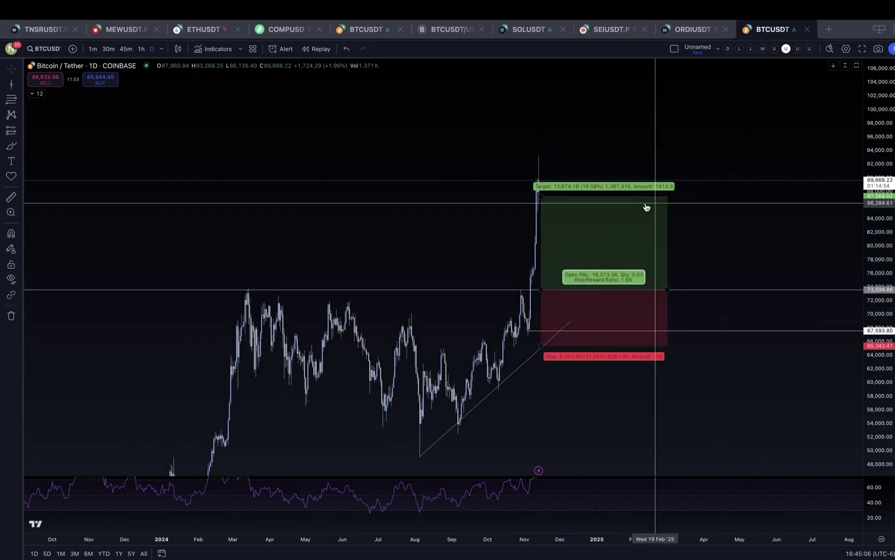
drag(555, 196, 564, 156)
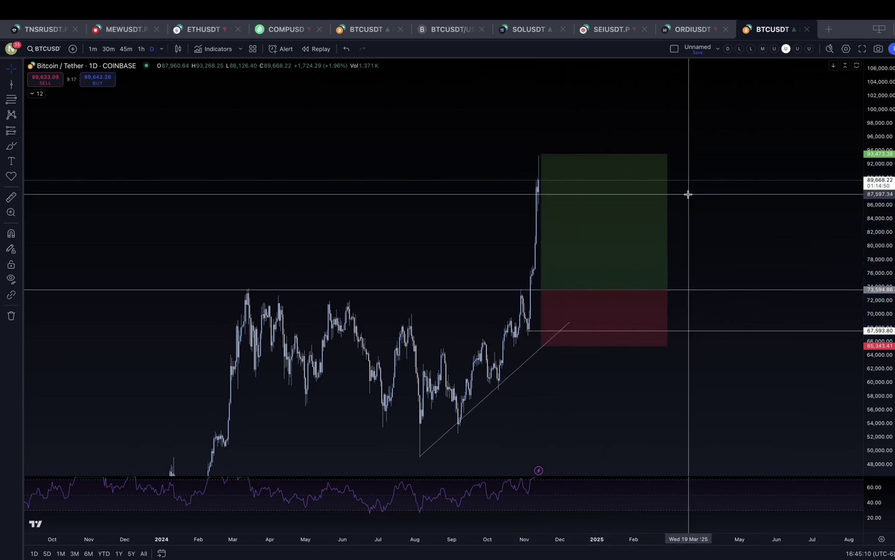
drag(733, 248, 723, 203)
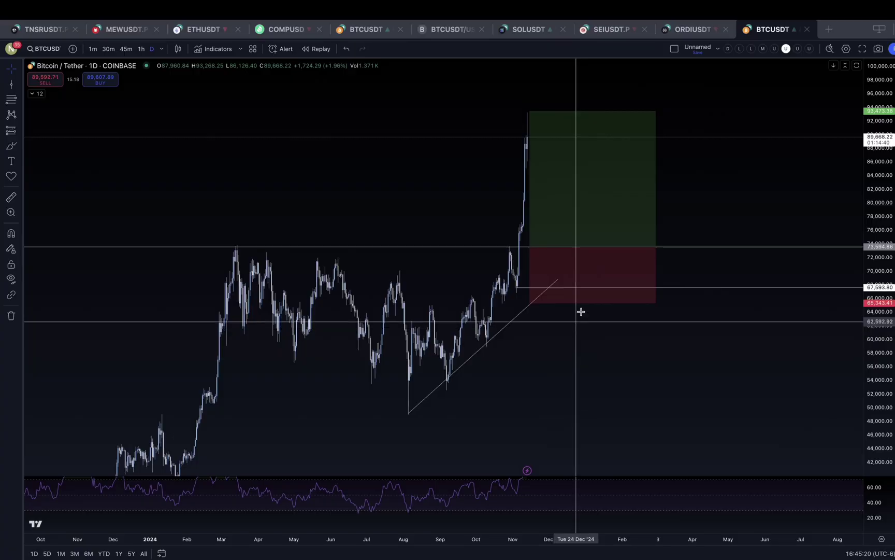
click(601, 254)
drag(614, 302, 617, 309)
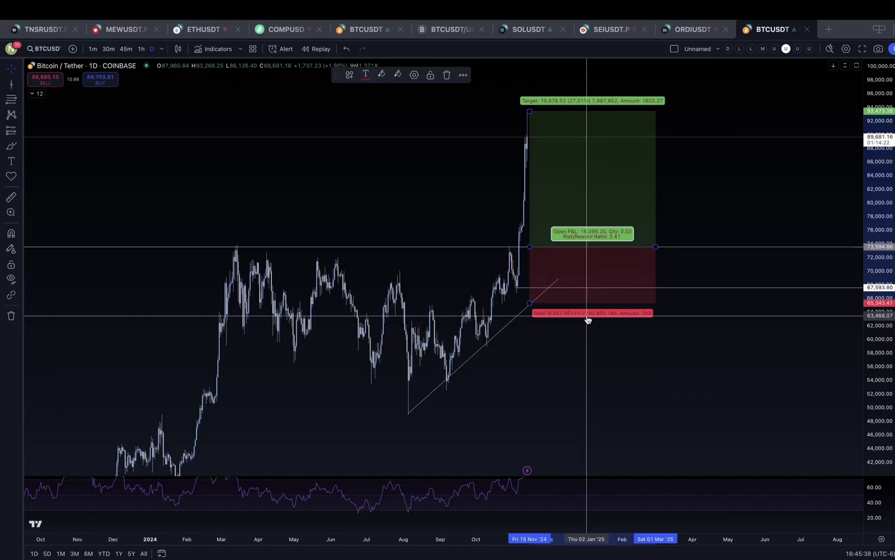
click(585, 358)
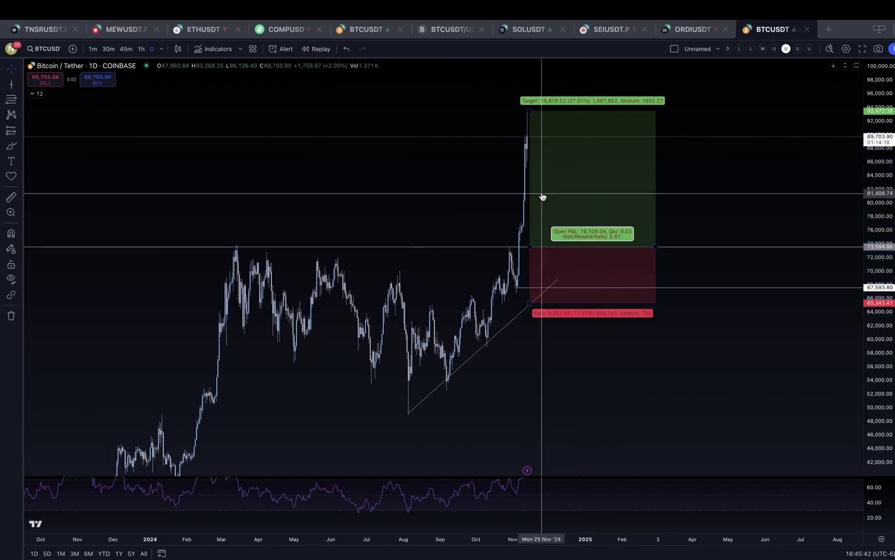
- Place a Short Position after the long position, with its entry at about 89,660 and starting on 16 March 2025
click(20, 131)
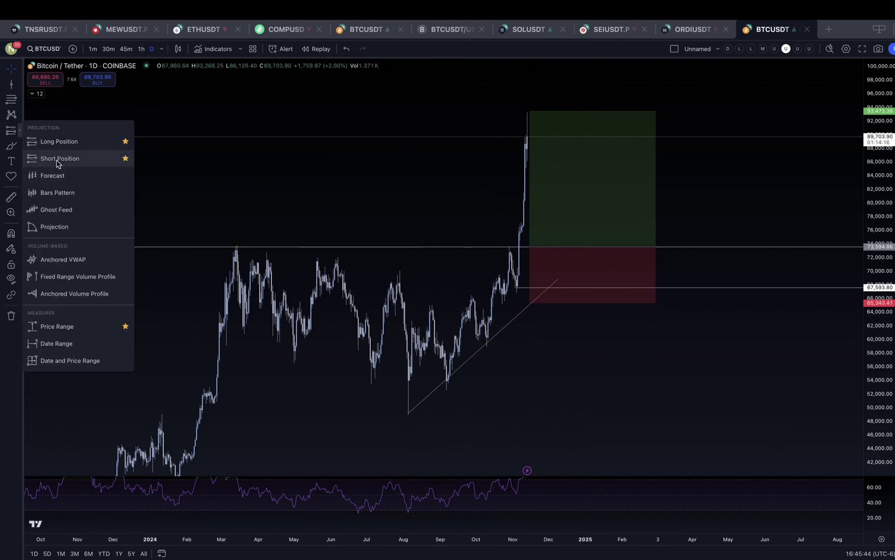
click(57, 161)
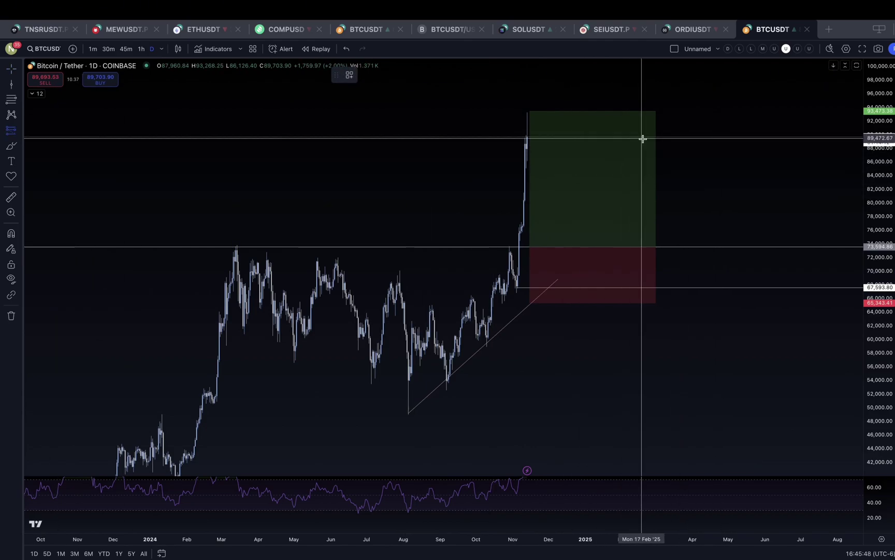
click(674, 137)
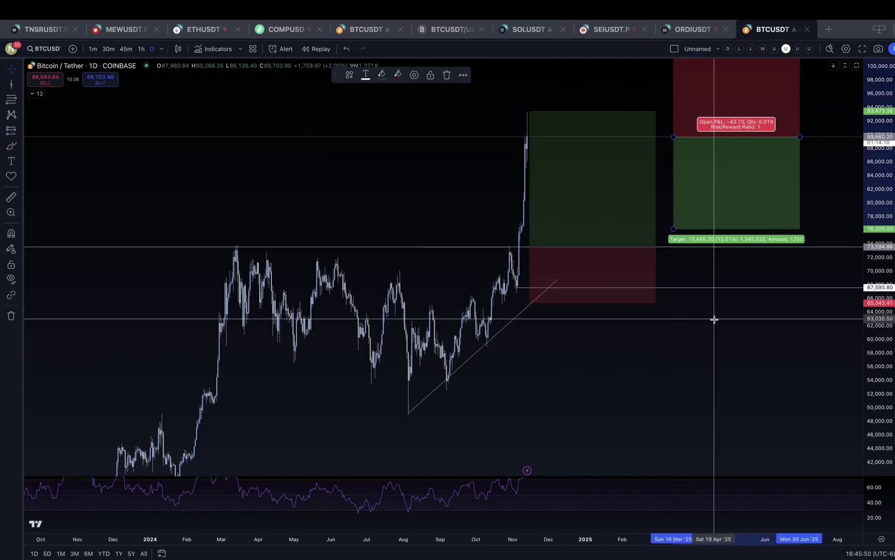
drag(714, 319, 644, 381)
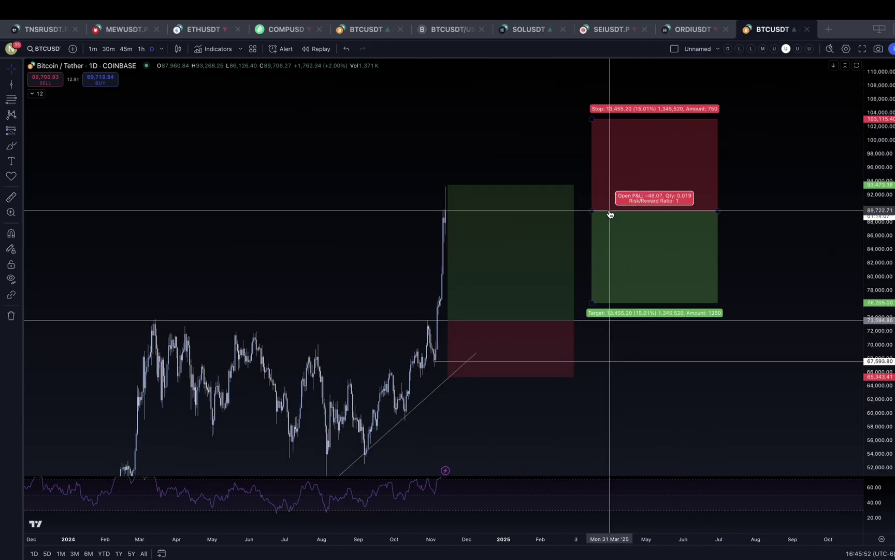
- Set the short position's stop to about 94,224 and its target to about 65,468
drag(592, 119, 592, 179)
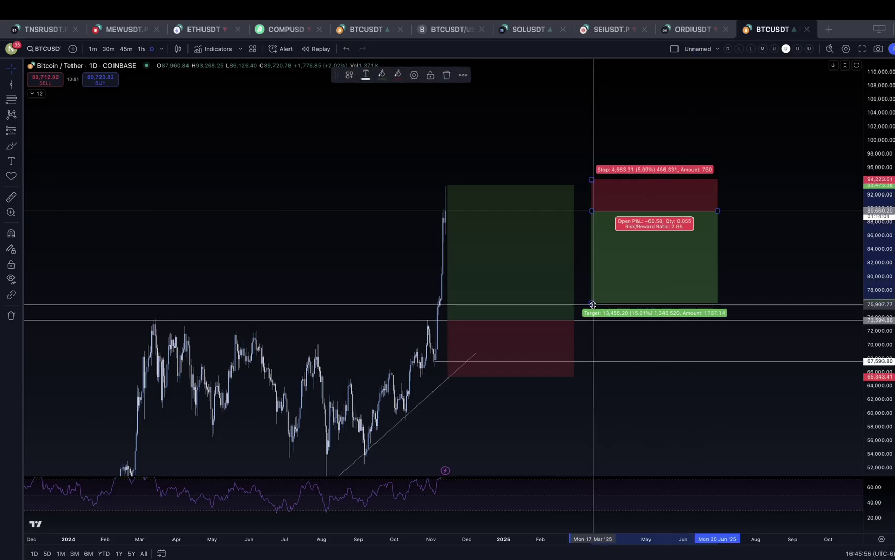
drag(592, 303, 597, 376)
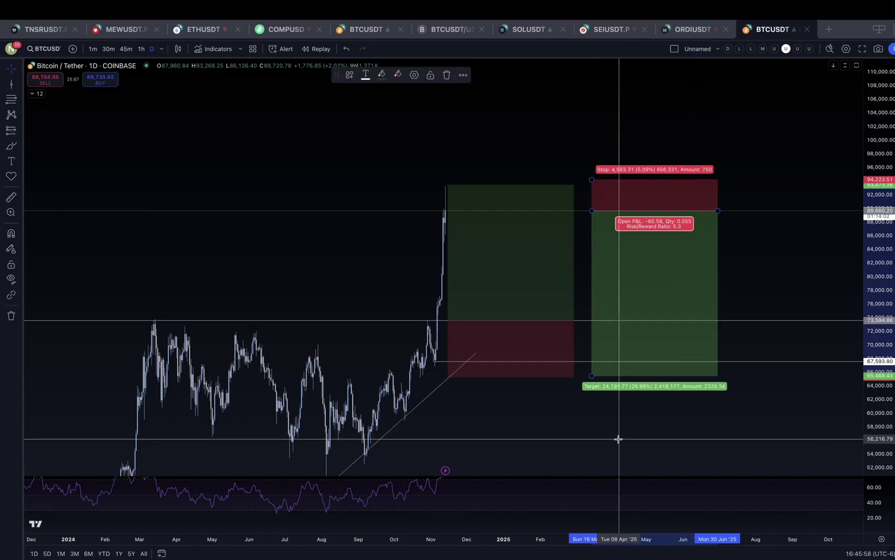
drag(618, 438, 618, 411)
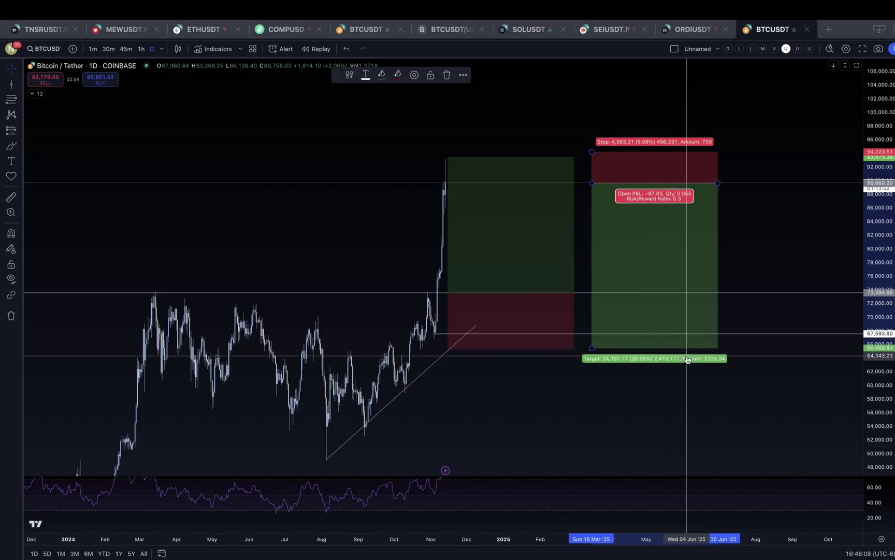
drag(687, 401, 714, 402)
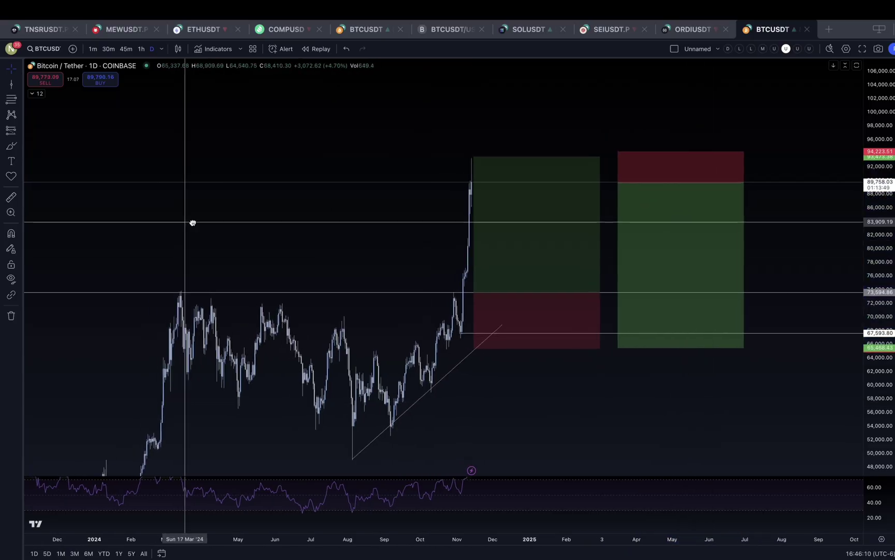
- Draw a Brush path from the latest candle near 89,600 down to about 73,000 and back up to about 92,000 by March 2025
click(16, 147)
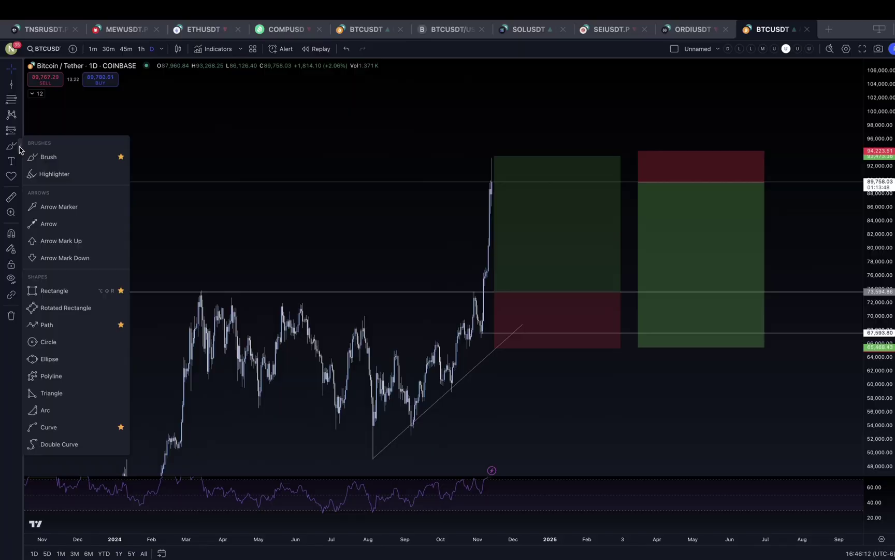
click(58, 163)
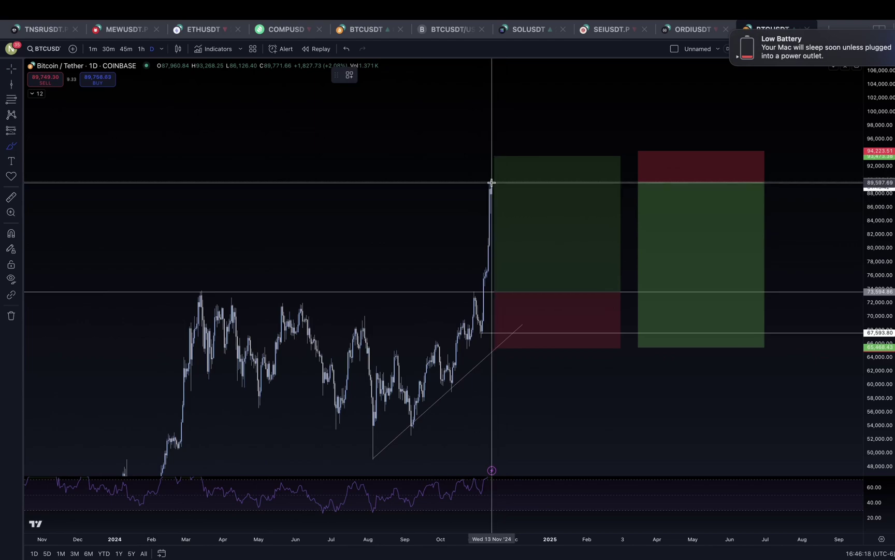
mouse_move(491, 182)
mouse_down()
mouse_move(562, 296)
mouse_move(624, 170)
mouse_up()
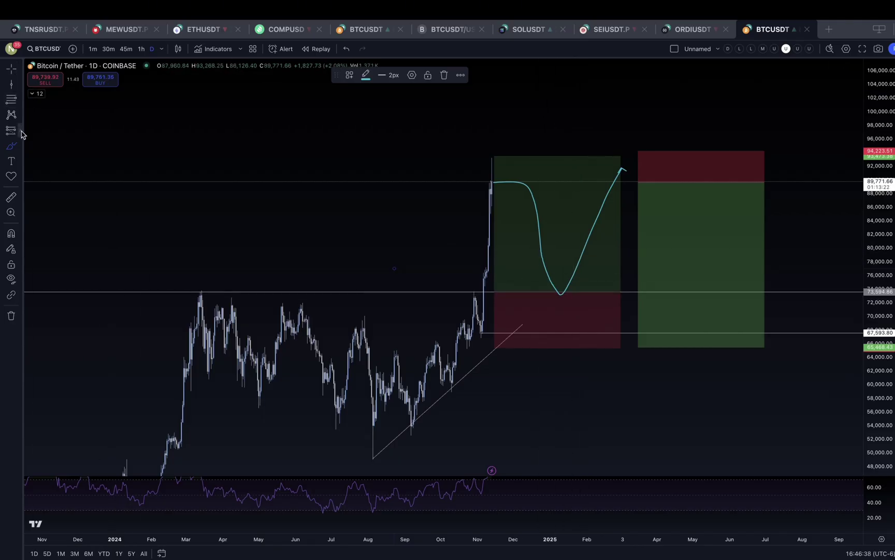
- Try a short curved Brush arrow over the late May to mid-July 2024 candles and undo it
click(21, 148)
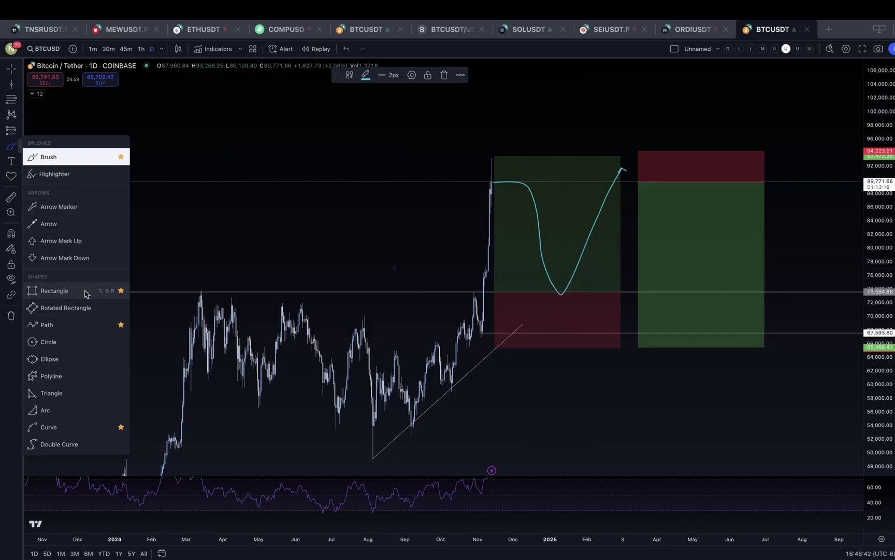
click(276, 356)
drag(278, 358, 348, 325)
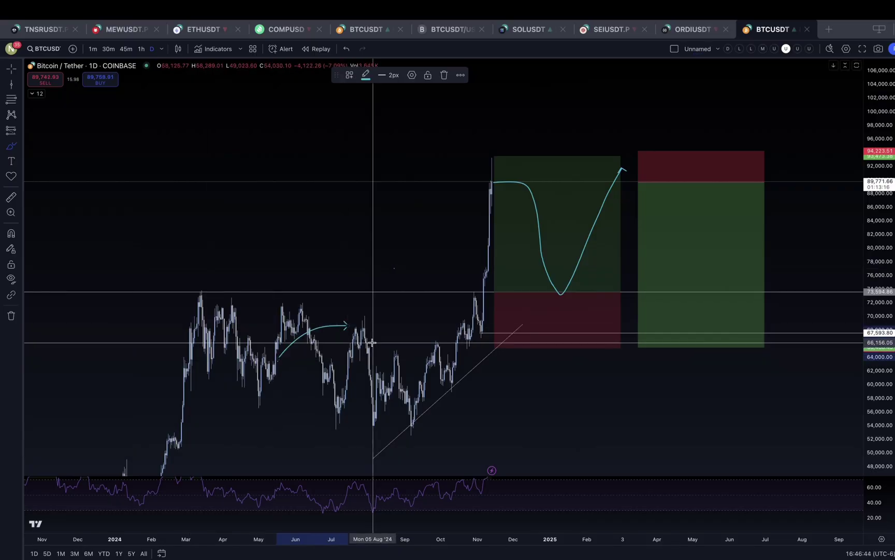
key(ctrl+z)
- Draw a Rectangle zone from about 67,700 to 68,700 starting at the early November 2024 low, and extend it to early March 2025
scroll(581, 496, left, 3)
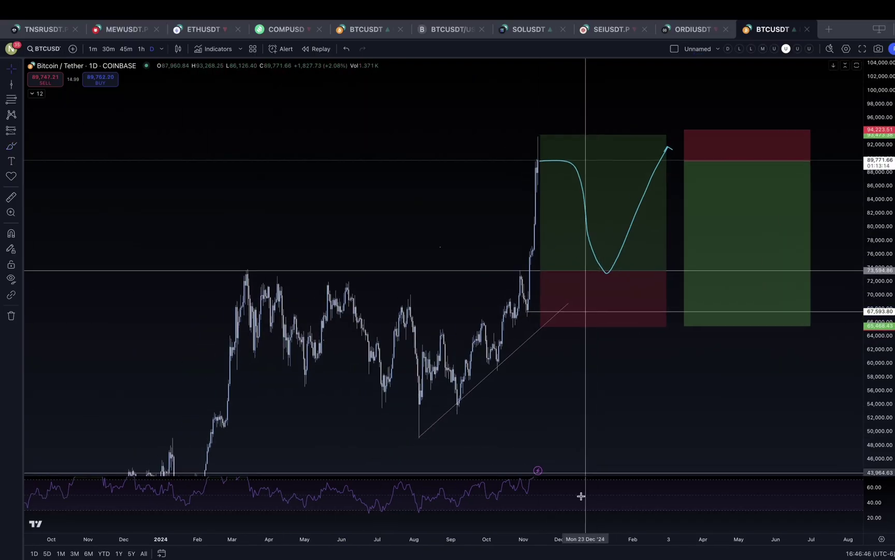
scroll(625, 495, up, 3)
drag(362, 456, 458, 390)
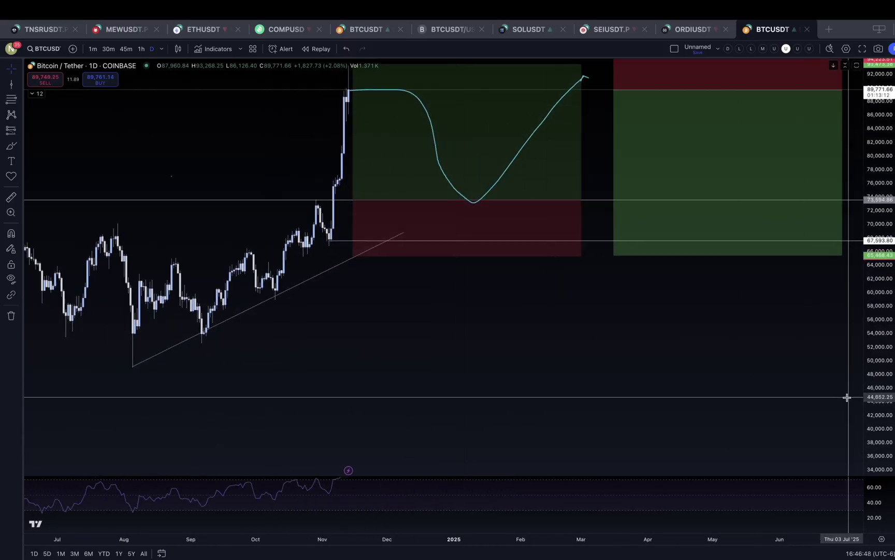
drag(847, 397, 847, 337)
drag(296, 140, 391, 235)
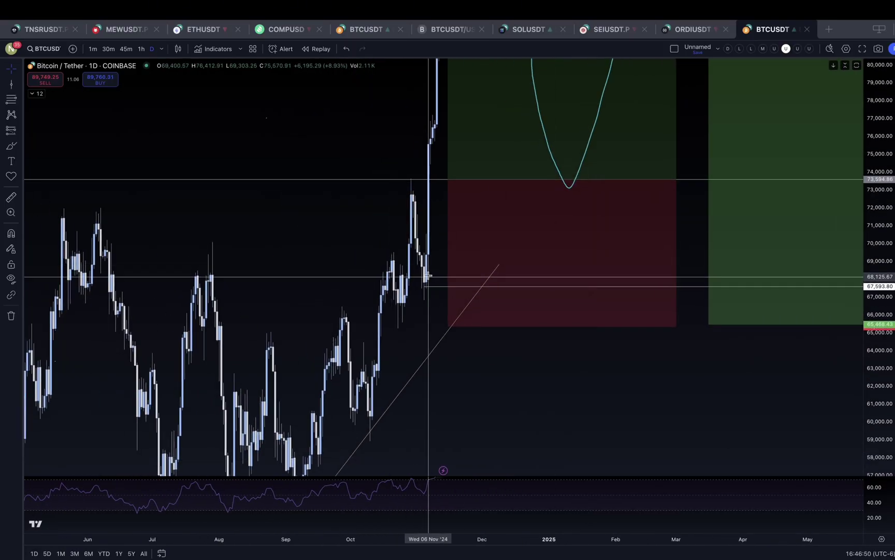
click(20, 145)
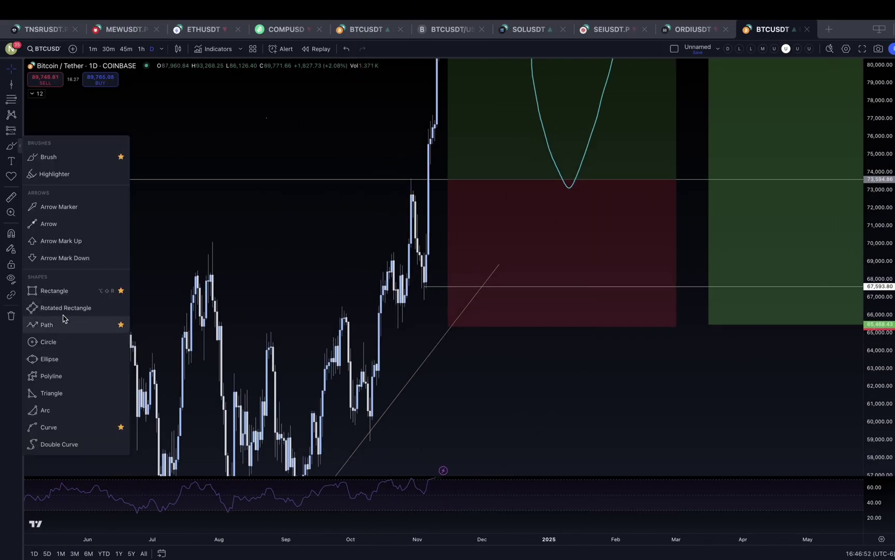
click(55, 290)
drag(418, 266, 610, 284)
click(476, 309)
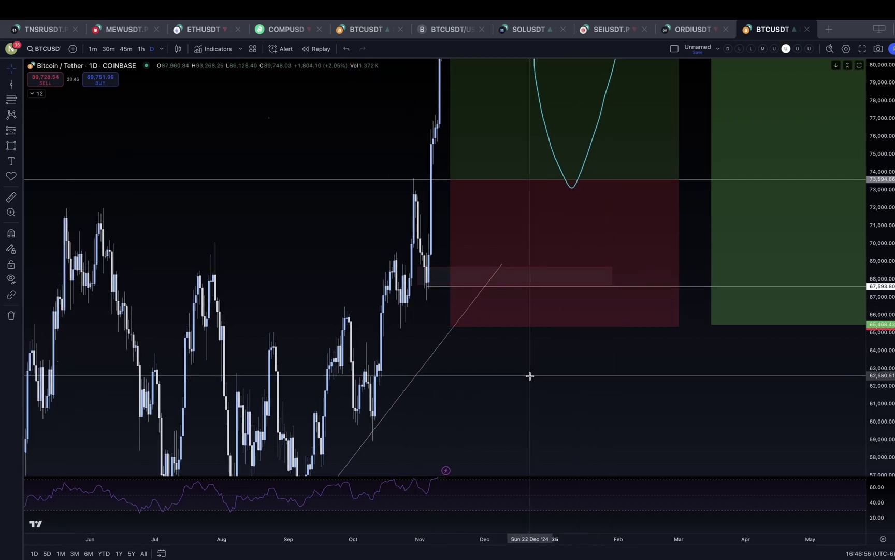
drag(612, 274, 685, 274)
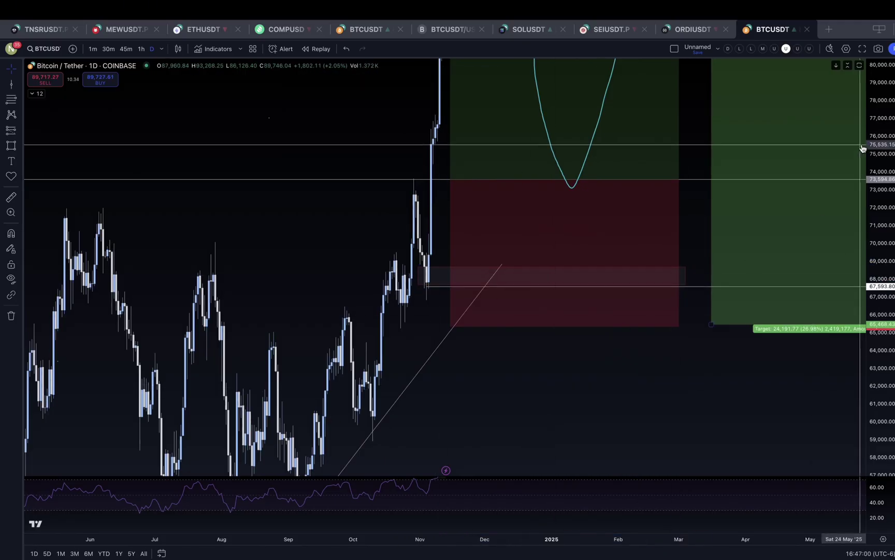
- Add the Text label "73,000" just below the 73,594.86 horizontal line at 5 December 2024
drag(863, 144, 863, 171)
drag(609, 371, 665, 441)
drag(859, 189, 859, 218)
click(20, 146)
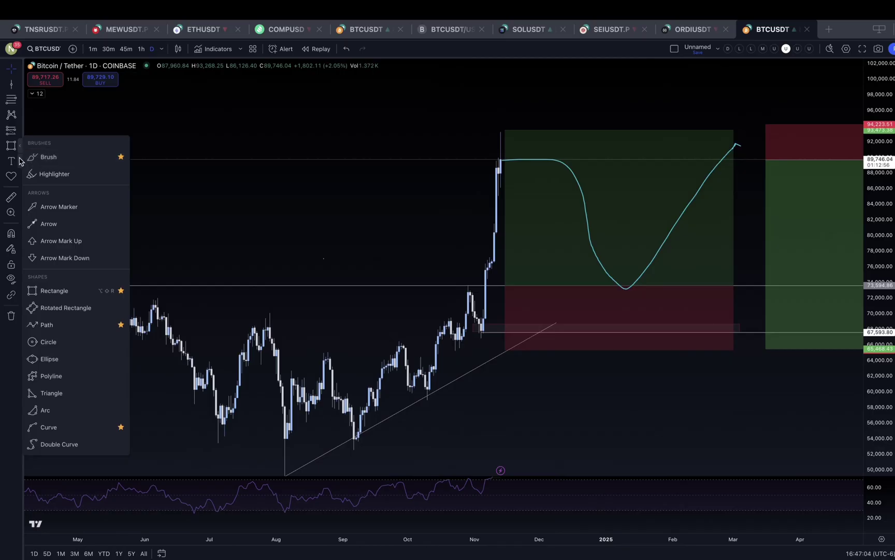
click(19, 161)
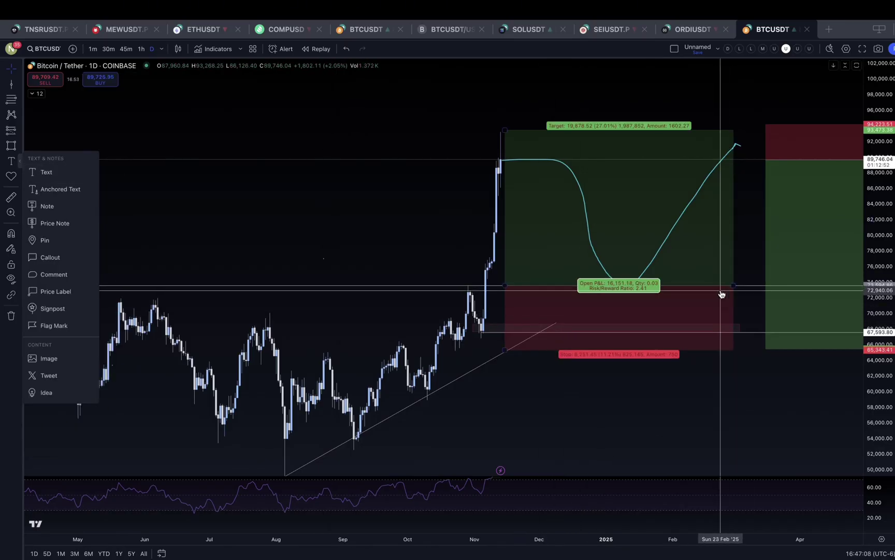
click(59, 177)
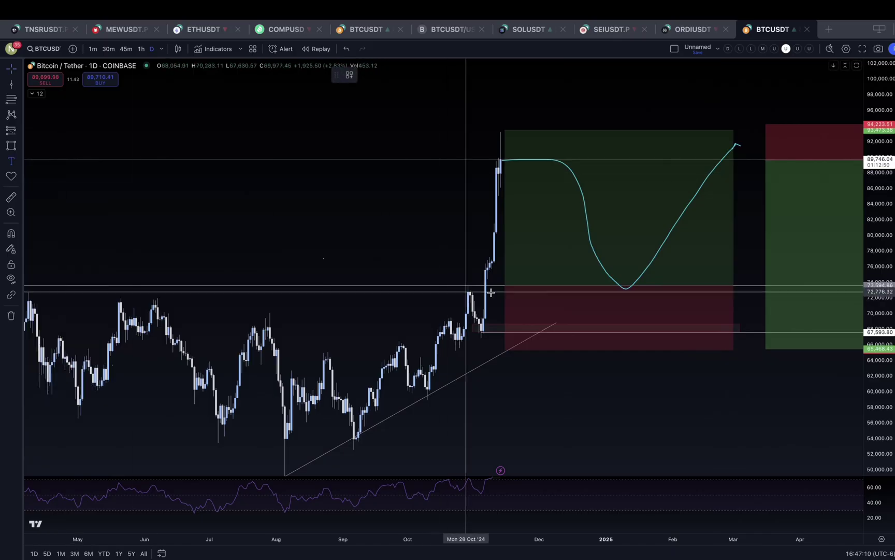
click(548, 286)
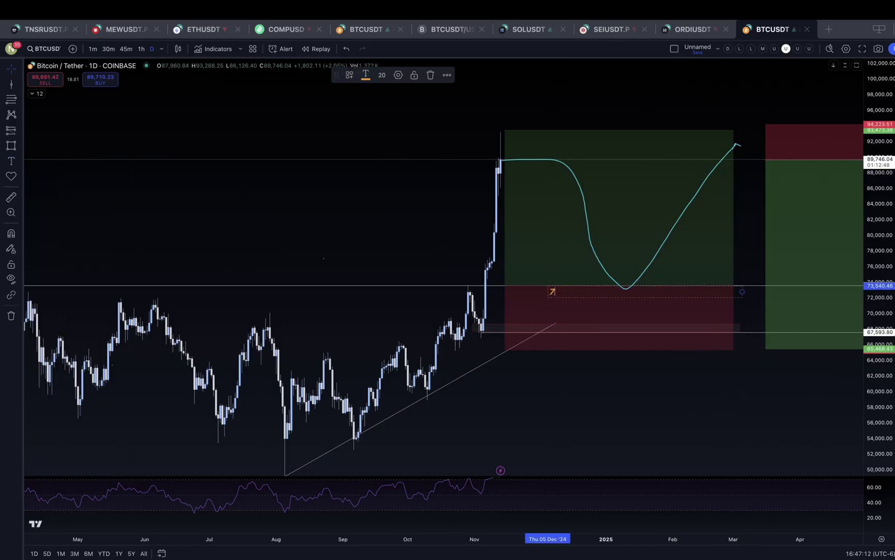
text(73,000)
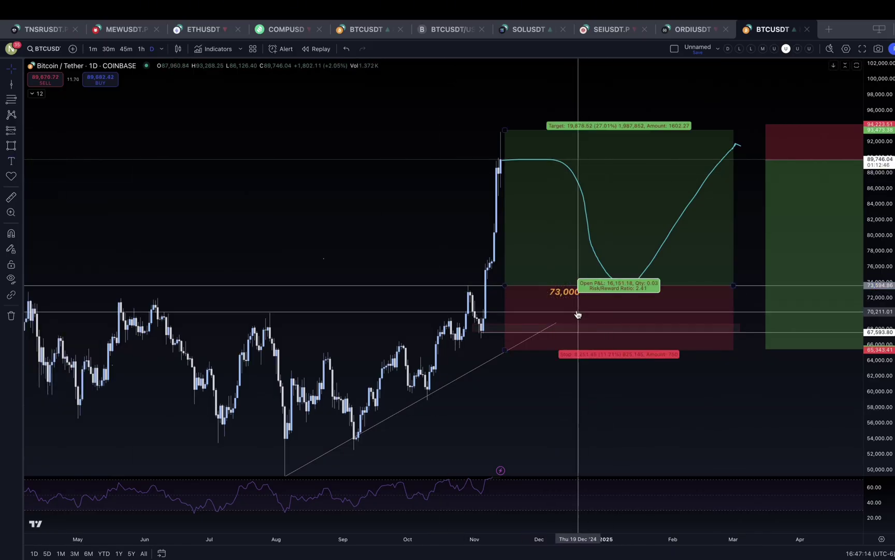
- Move the "73,000" text label onto the 73,594.86 horizontal line, just after the early November 2024 candles
drag(569, 294, 510, 285)
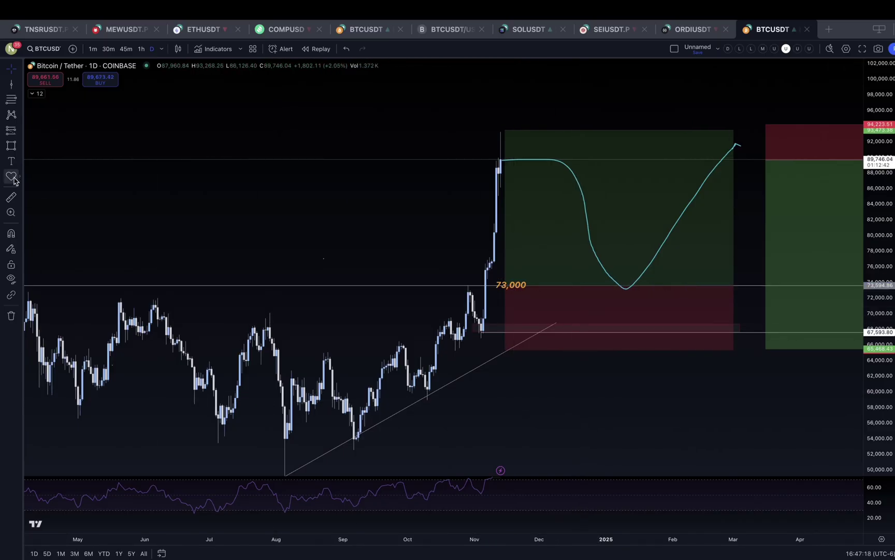
- Measure the price drop from about 89,696 on 28 November to about 73,486 on 15 December 2024, and clear the measurement
click(12, 197)
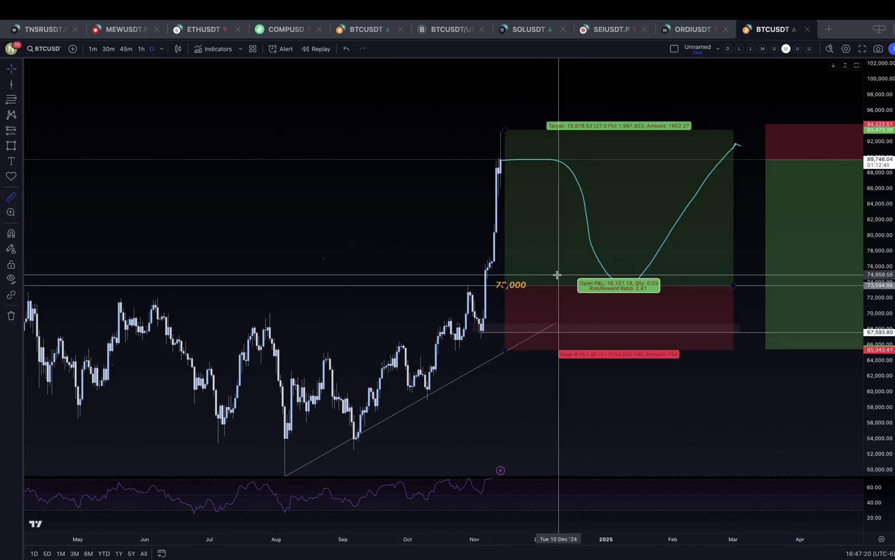
shift+click(532, 160)
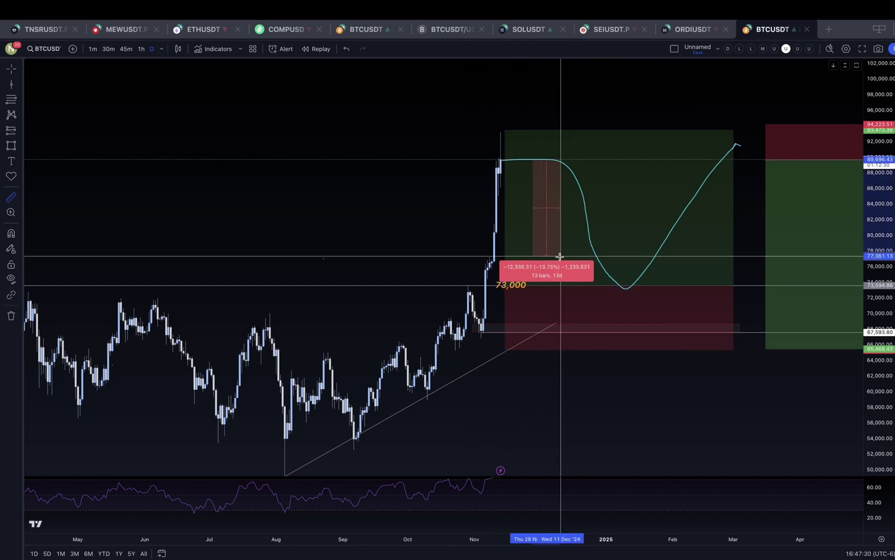
click(568, 286)
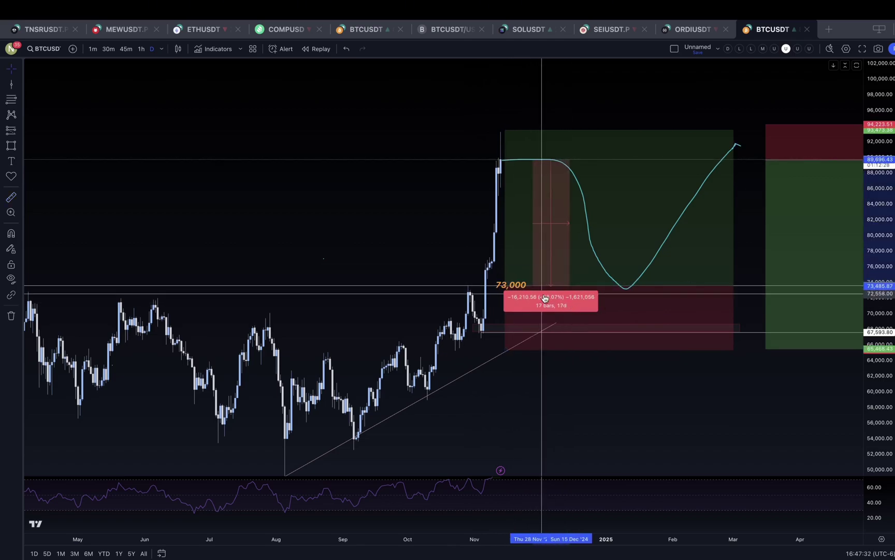
click(579, 393)
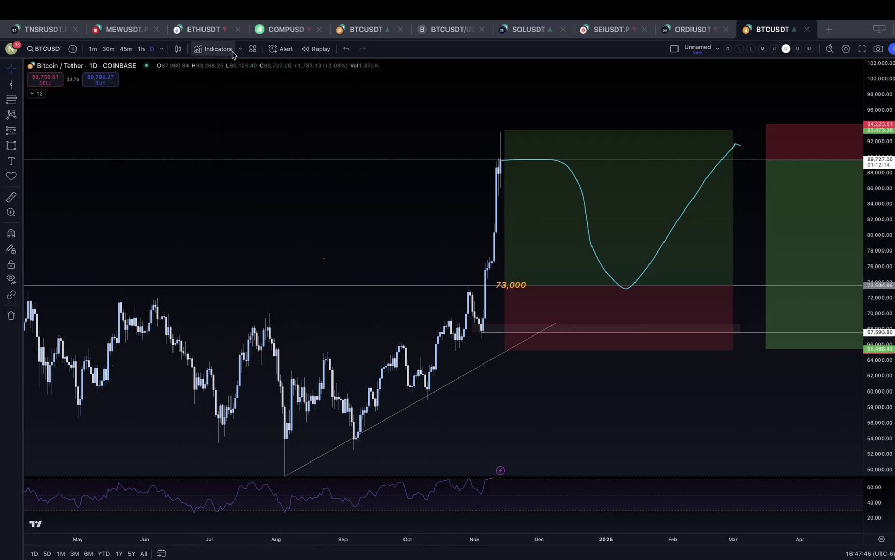
- Look through the available indicators, especially the built-in technical ones and how they are marked as favorites
click(216, 49)
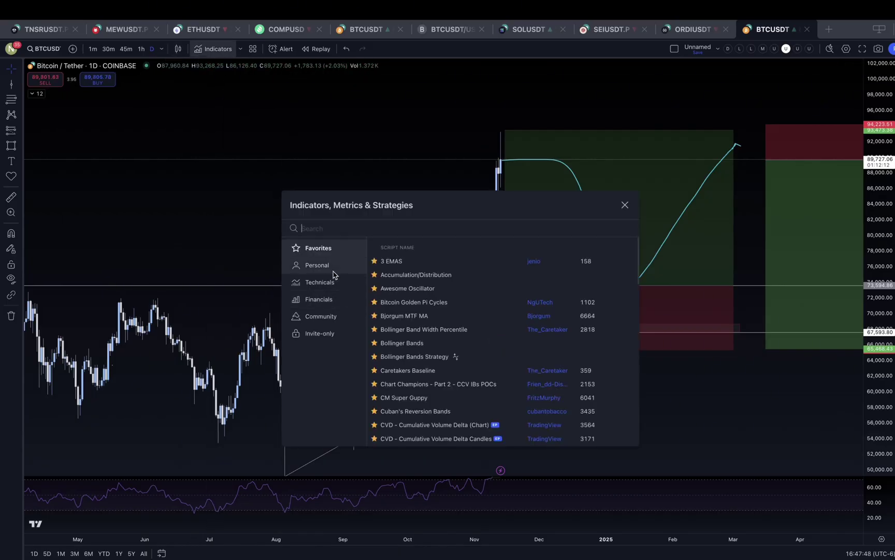
scroll(414, 335, down, 1)
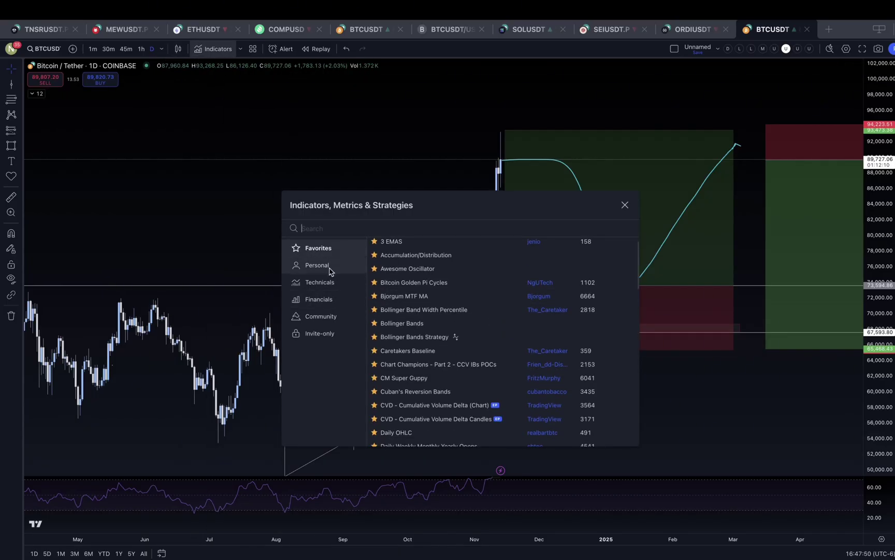
click(332, 286)
scroll(435, 334, down, 15)
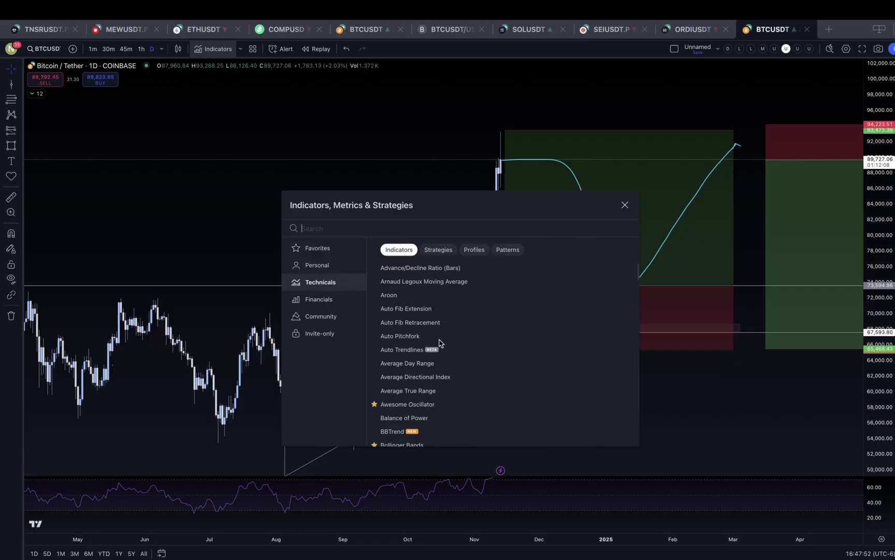
scroll(439, 343, down, 5)
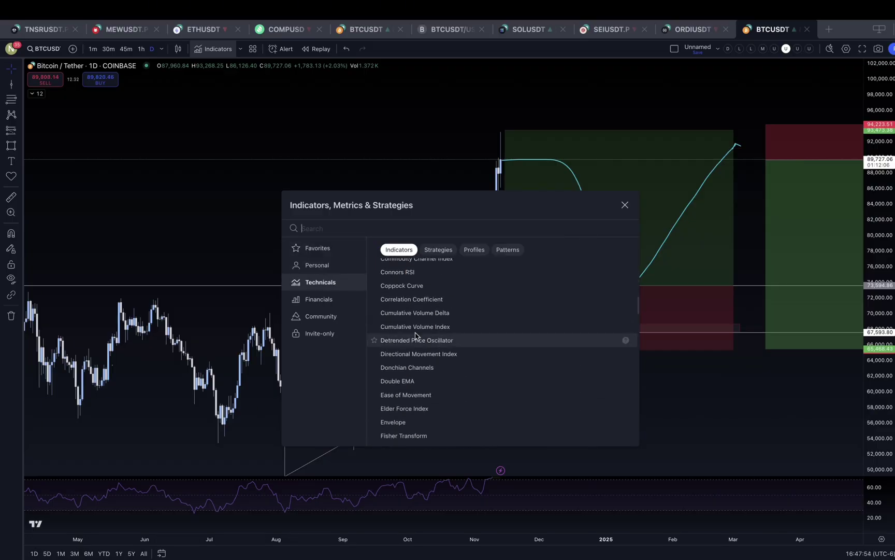
click(388, 251)
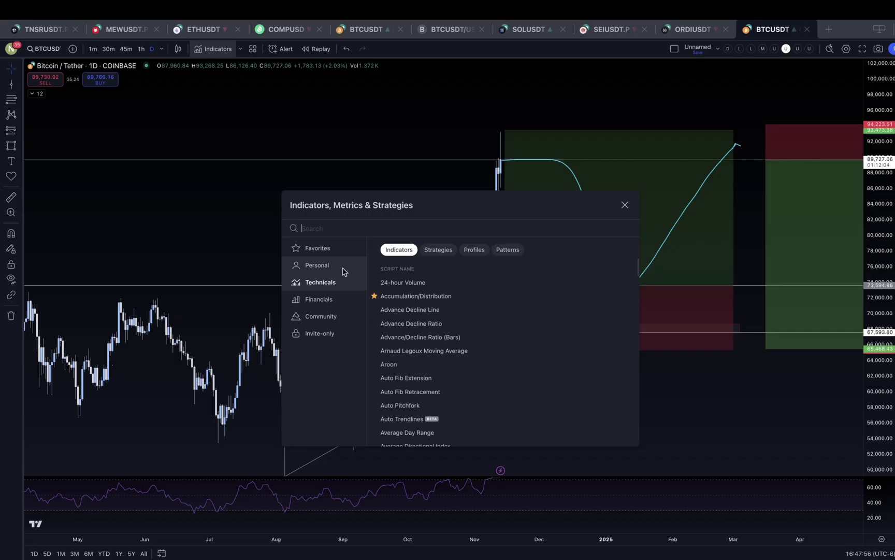
click(344, 273)
click(336, 287)
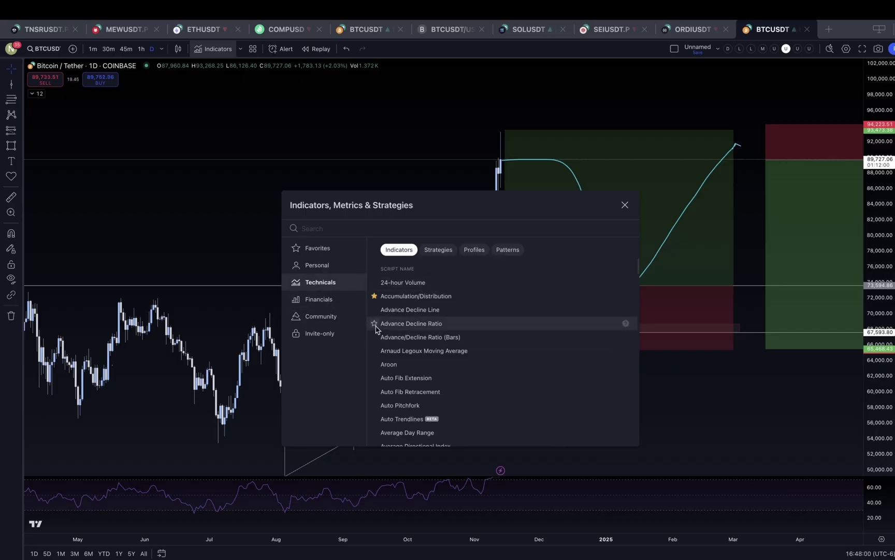
scroll(402, 410, down, 3)
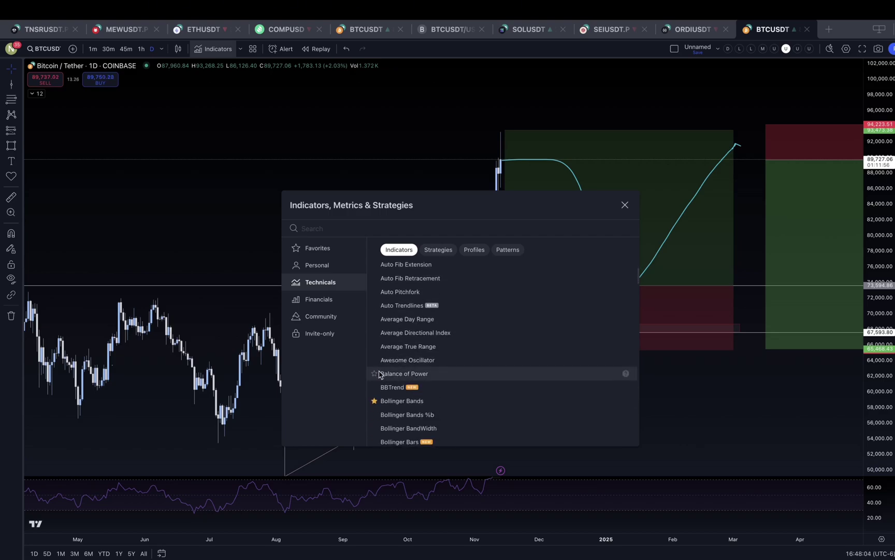
- Add the Volume indicator from the favorite indicators to the Bitcoin / Tether chart and return to the chart
click(334, 253)
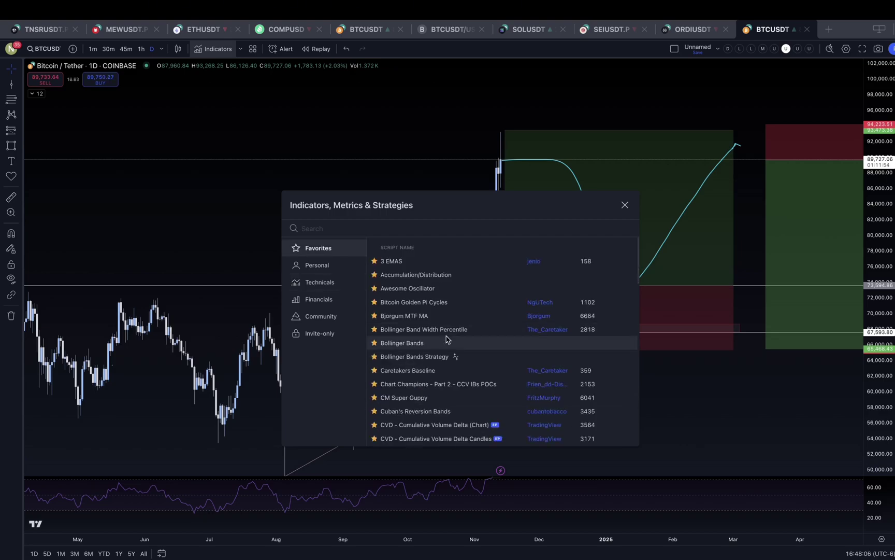
scroll(443, 325, down, 1)
scroll(443, 325, down, 10)
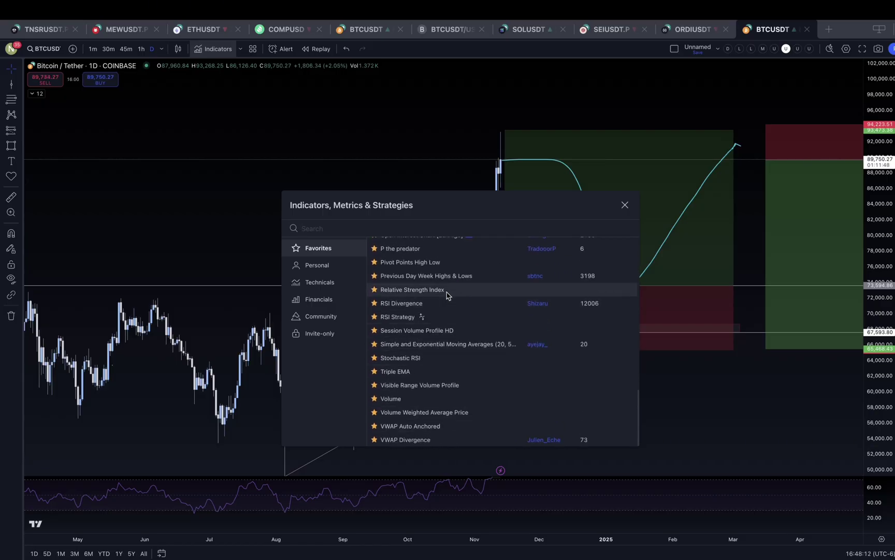
scroll(444, 295, up, 1)
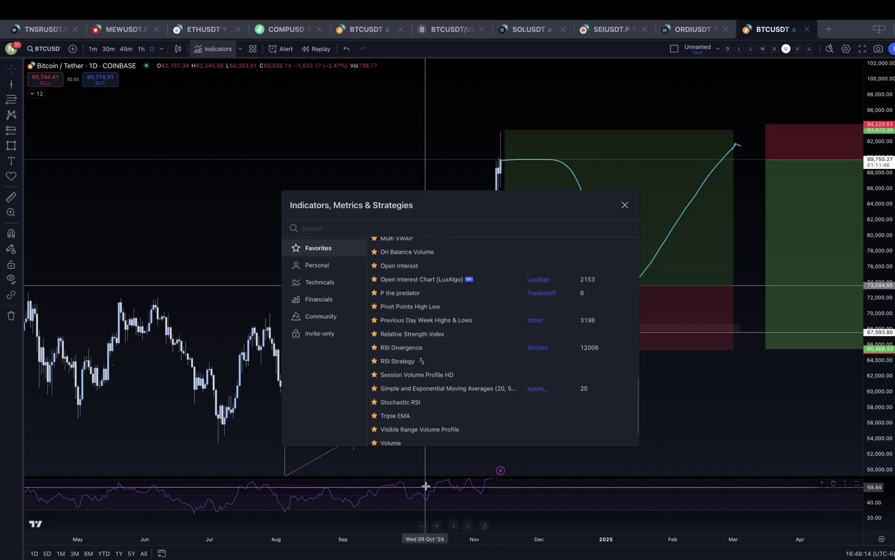
scroll(435, 315, up, 1)
scroll(432, 316, down, 2)
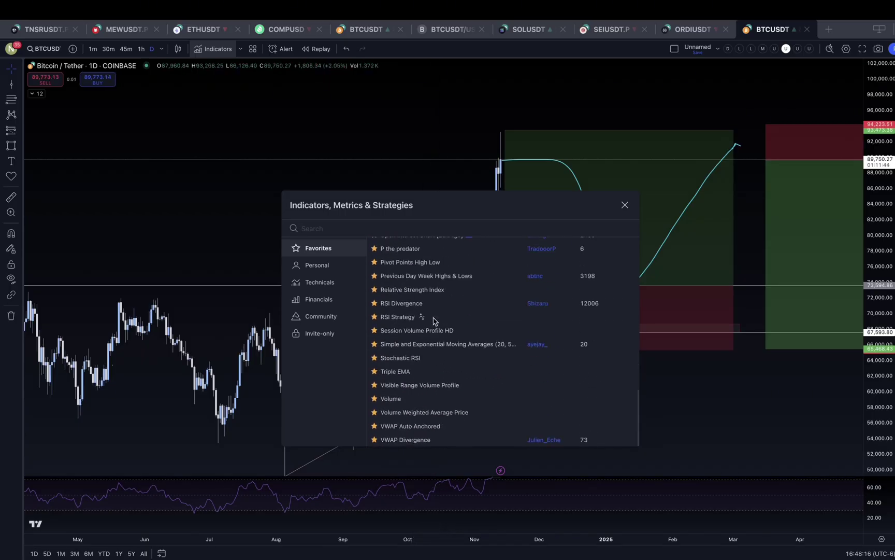
click(420, 399)
click(623, 206)
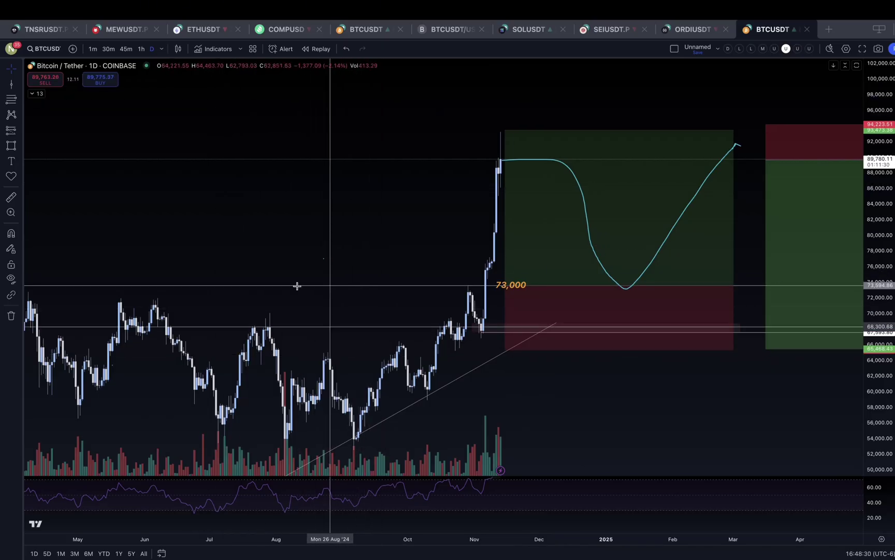
click(224, 50)
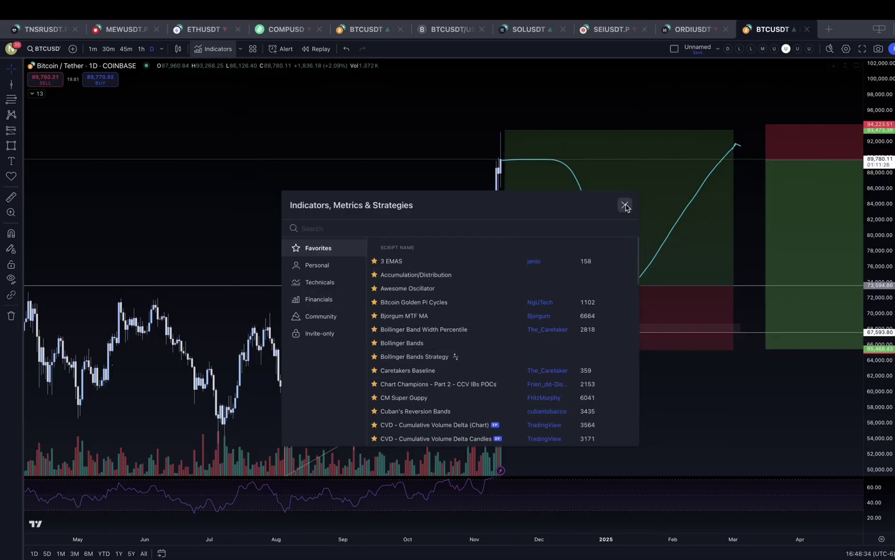
key(Escape)
- Show the watchlist at a wider width and create a new symbol list named "champs only"
key(alt+w)
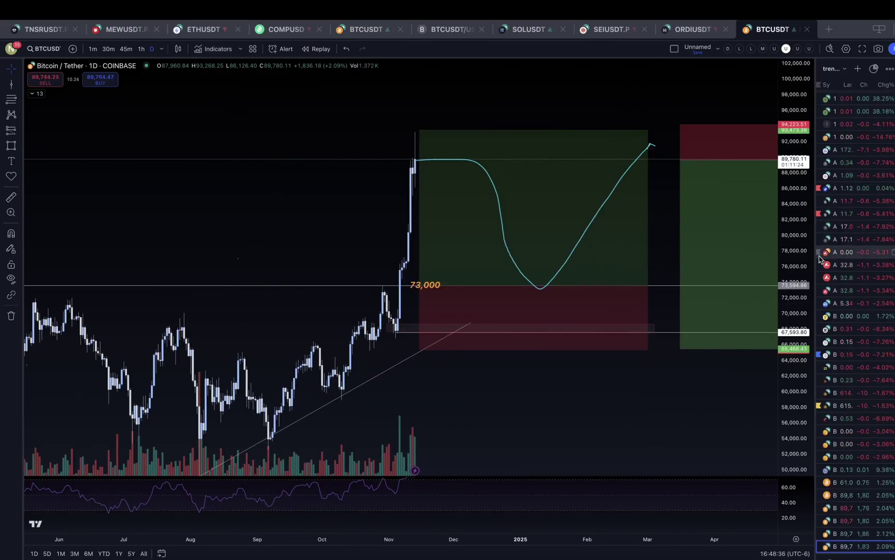
drag(817, 261, 698, 259)
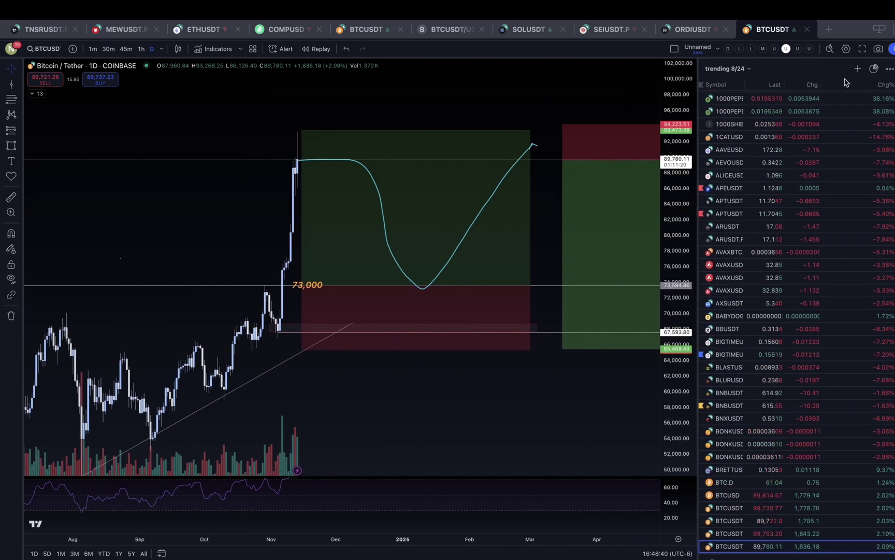
click(745, 69)
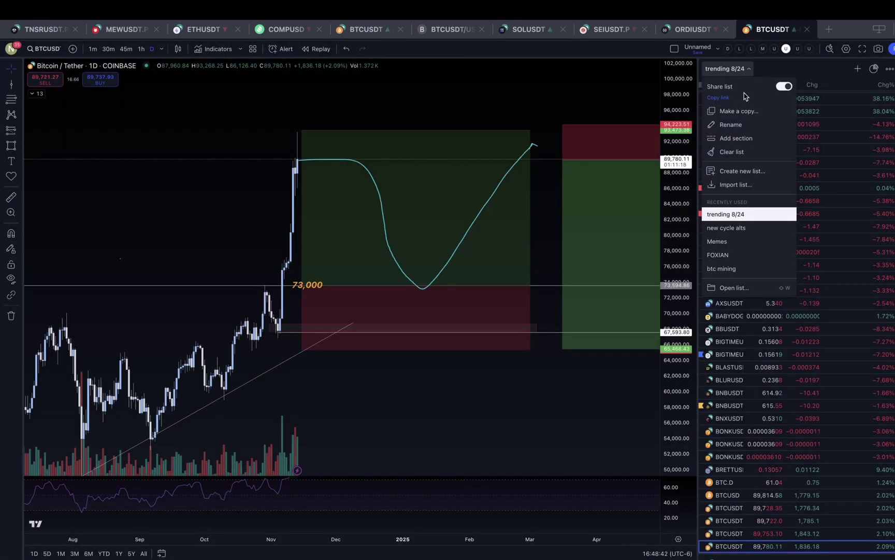
click(756, 178)
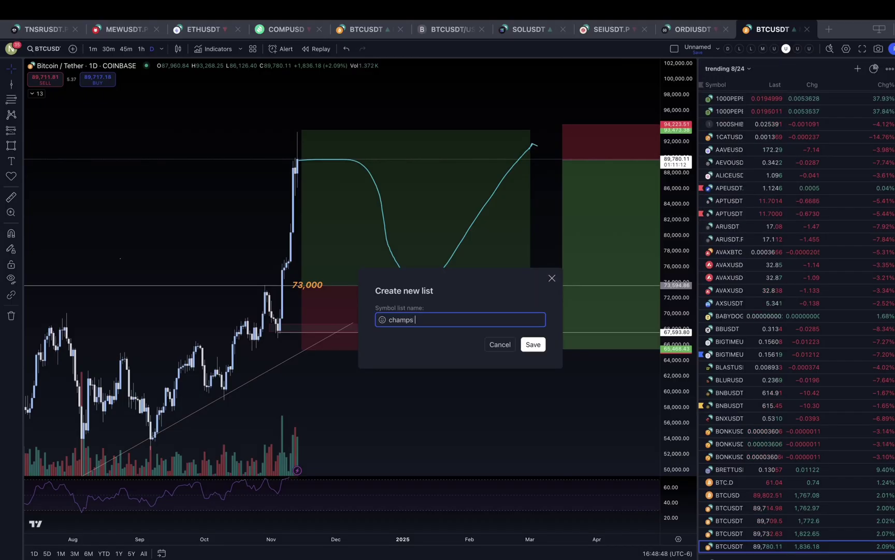
key(Return)
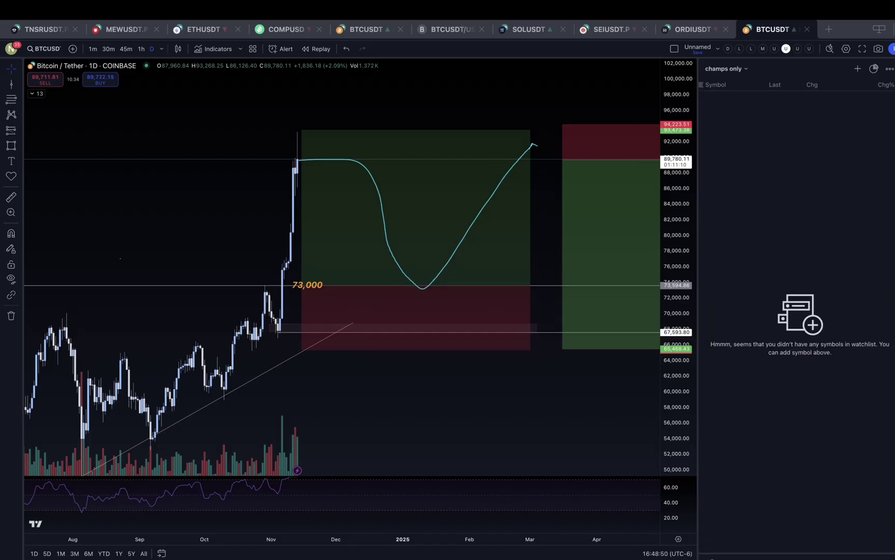
- Add the Binance symbols BTCUSDT, DOGEUSDT, ETHUSDT and SOLUSDT to the "champs only" watchlist
click(858, 69)
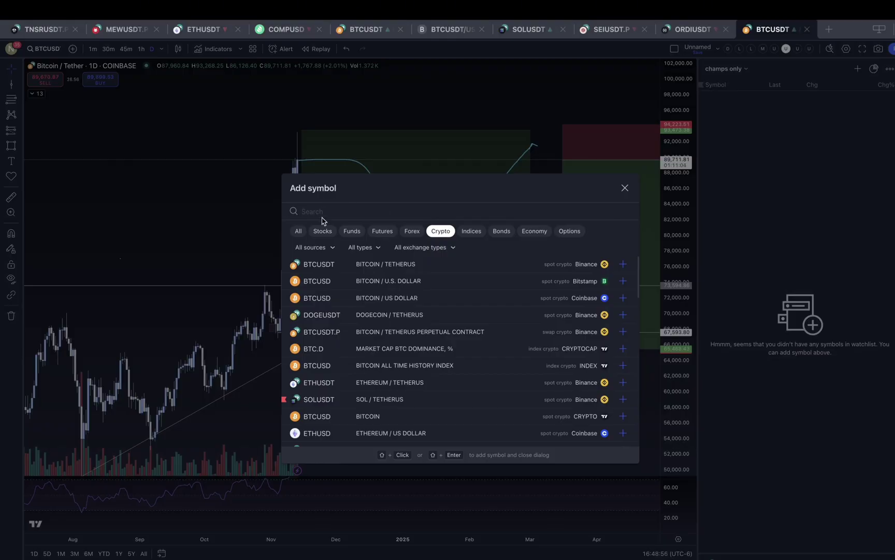
click(624, 265)
scroll(609, 287, down, 1)
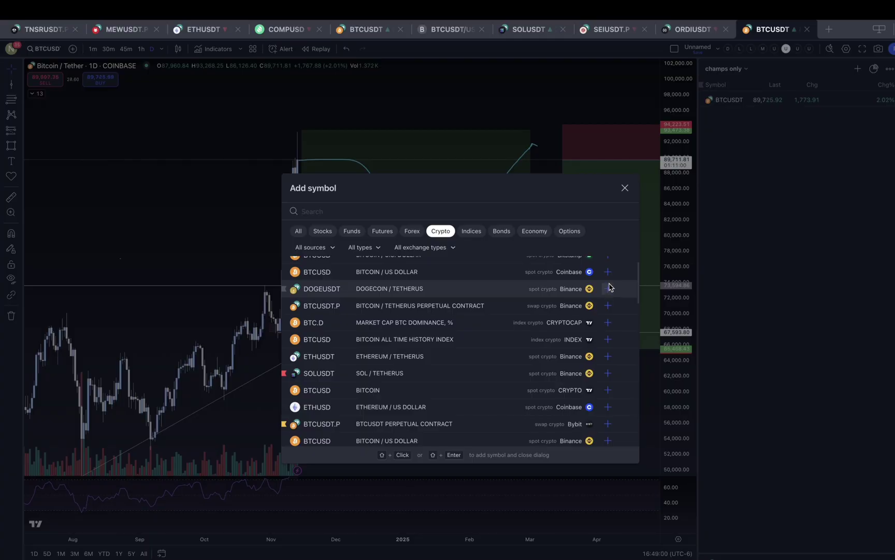
click(609, 289)
scroll(606, 358, down, 1)
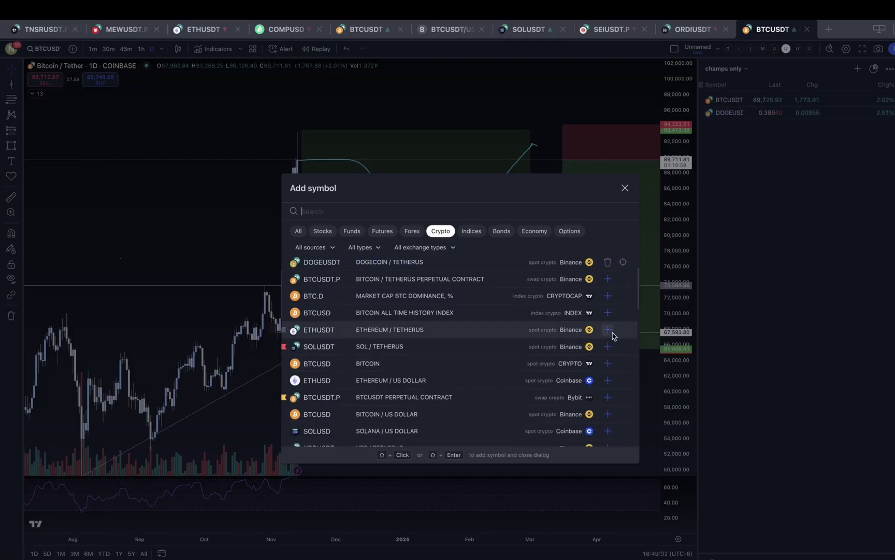
click(608, 330)
click(754, 301)
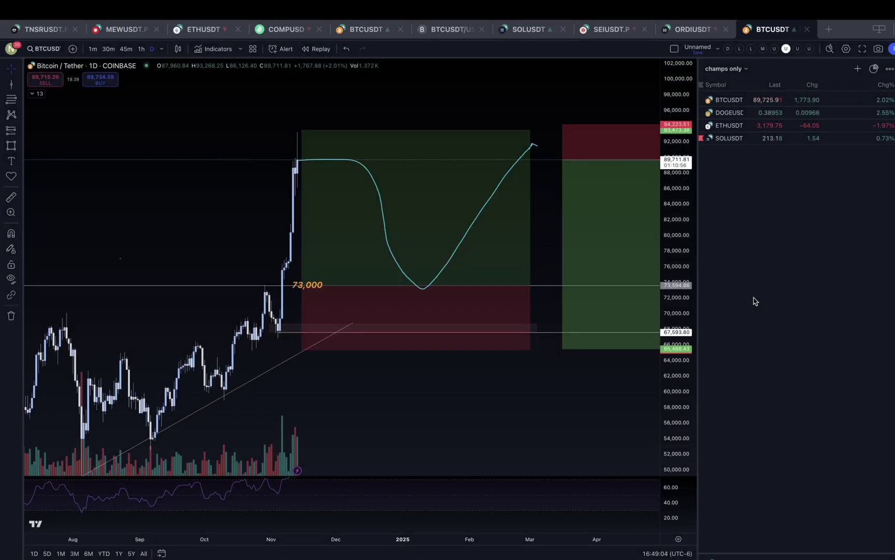
- View the DOGEUSDT, ETHUSDT and SOLUSDT charts one after another from the "champs only" watchlist
click(772, 114)
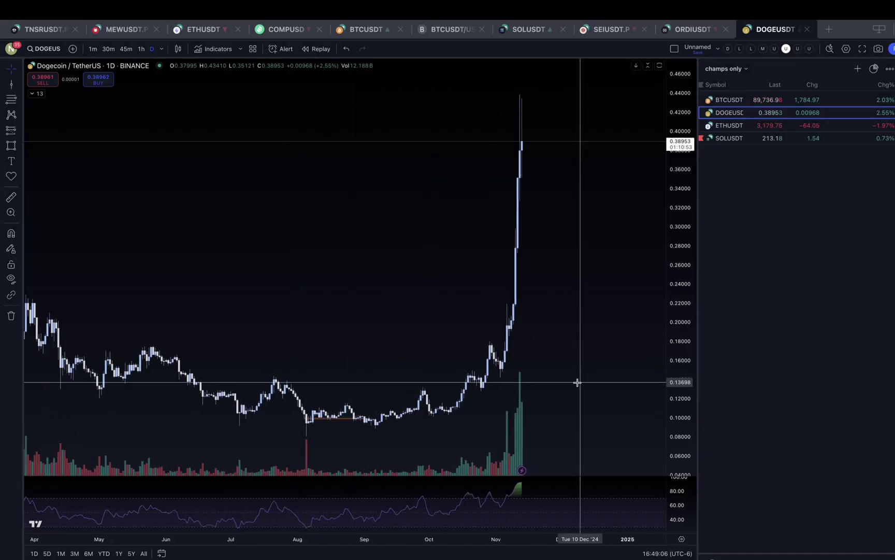
scroll(579, 454, down, 5)
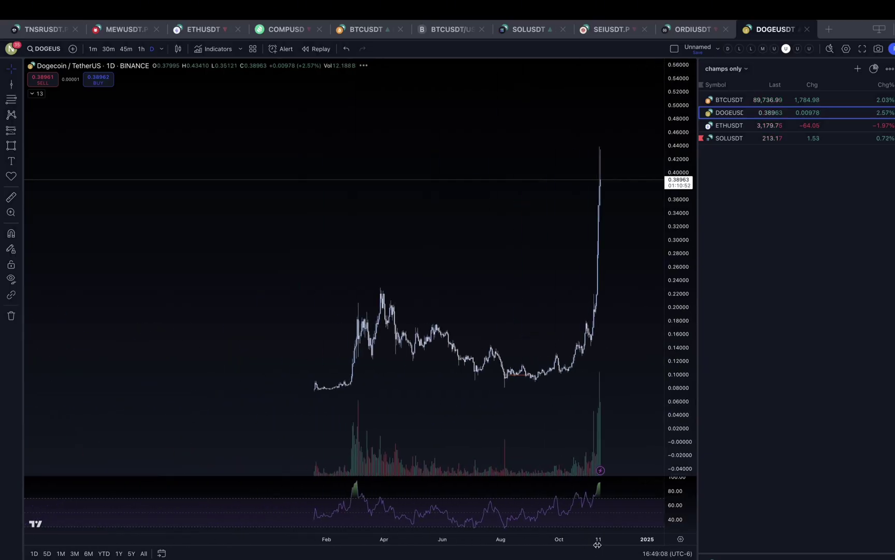
click(770, 128)
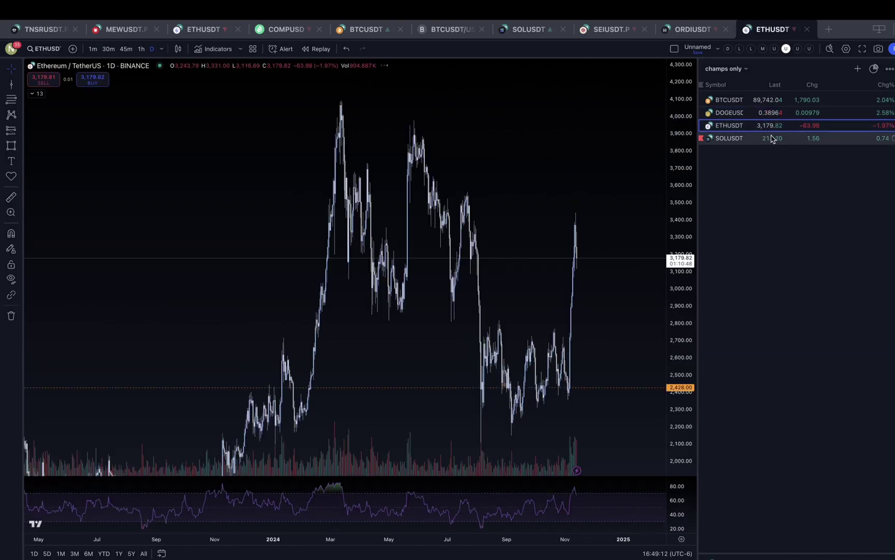
click(775, 140)
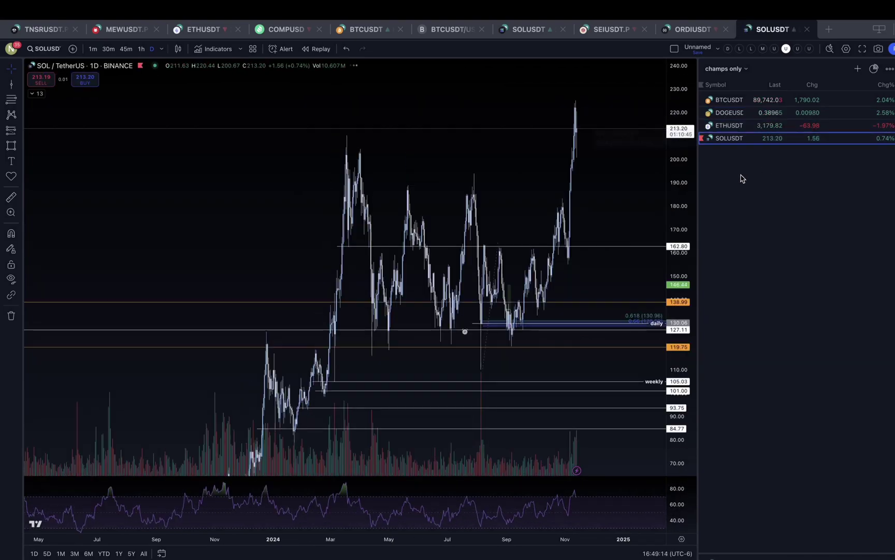
- Switch the chart back to DOGEUSDT and narrow the watchlist to give the chart more room
click(756, 112)
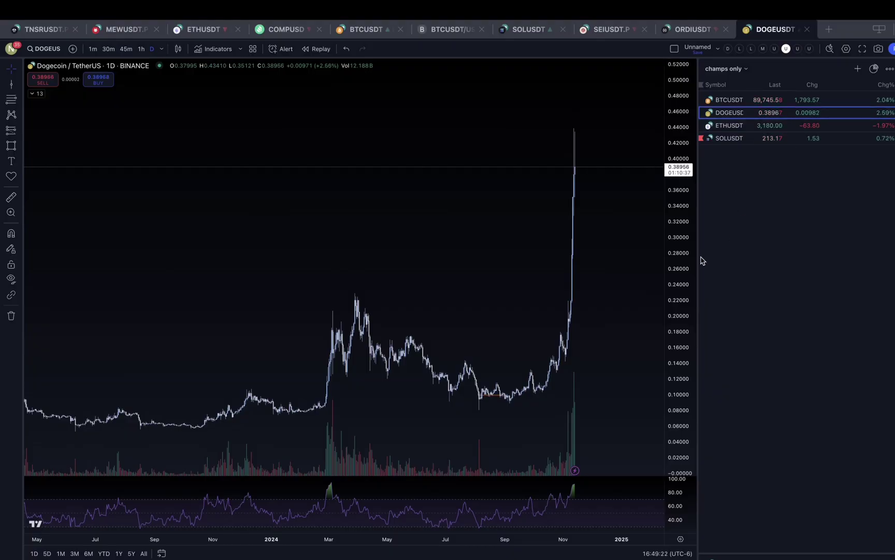
drag(698, 257, 815, 280)
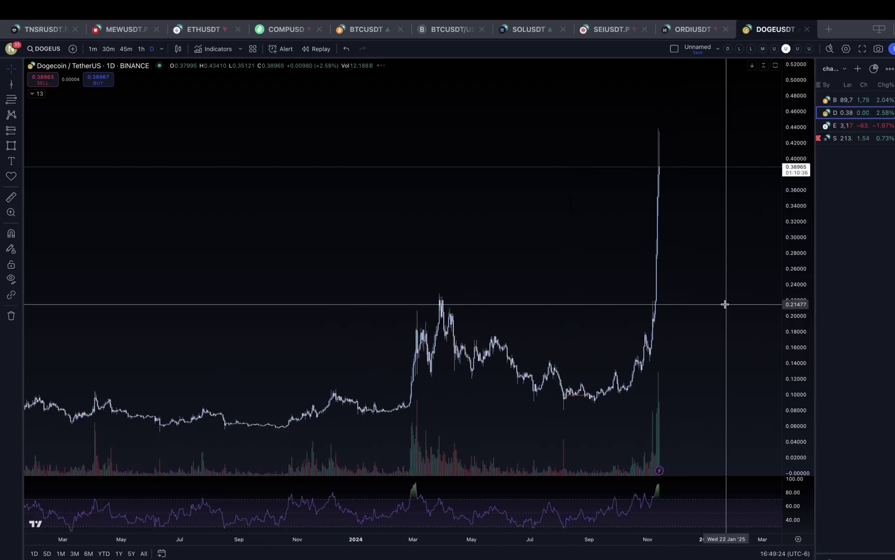
drag(717, 305, 679, 308)
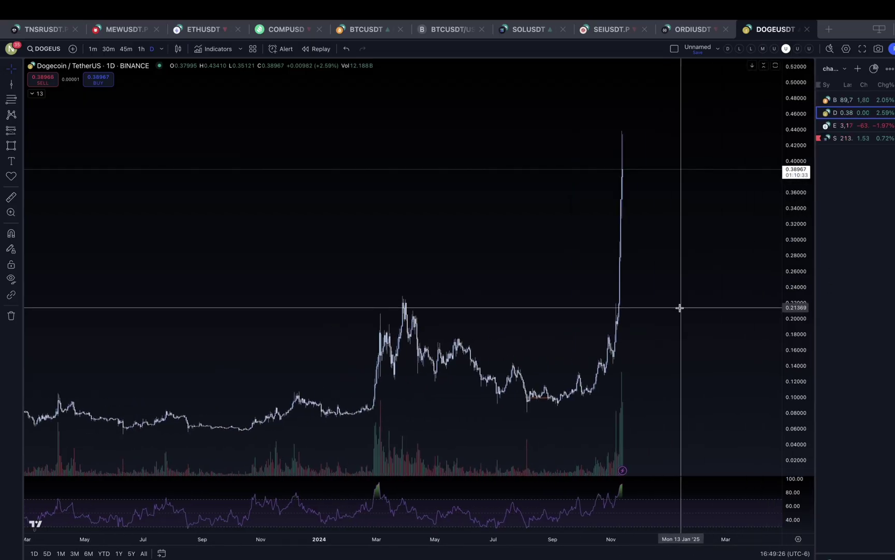